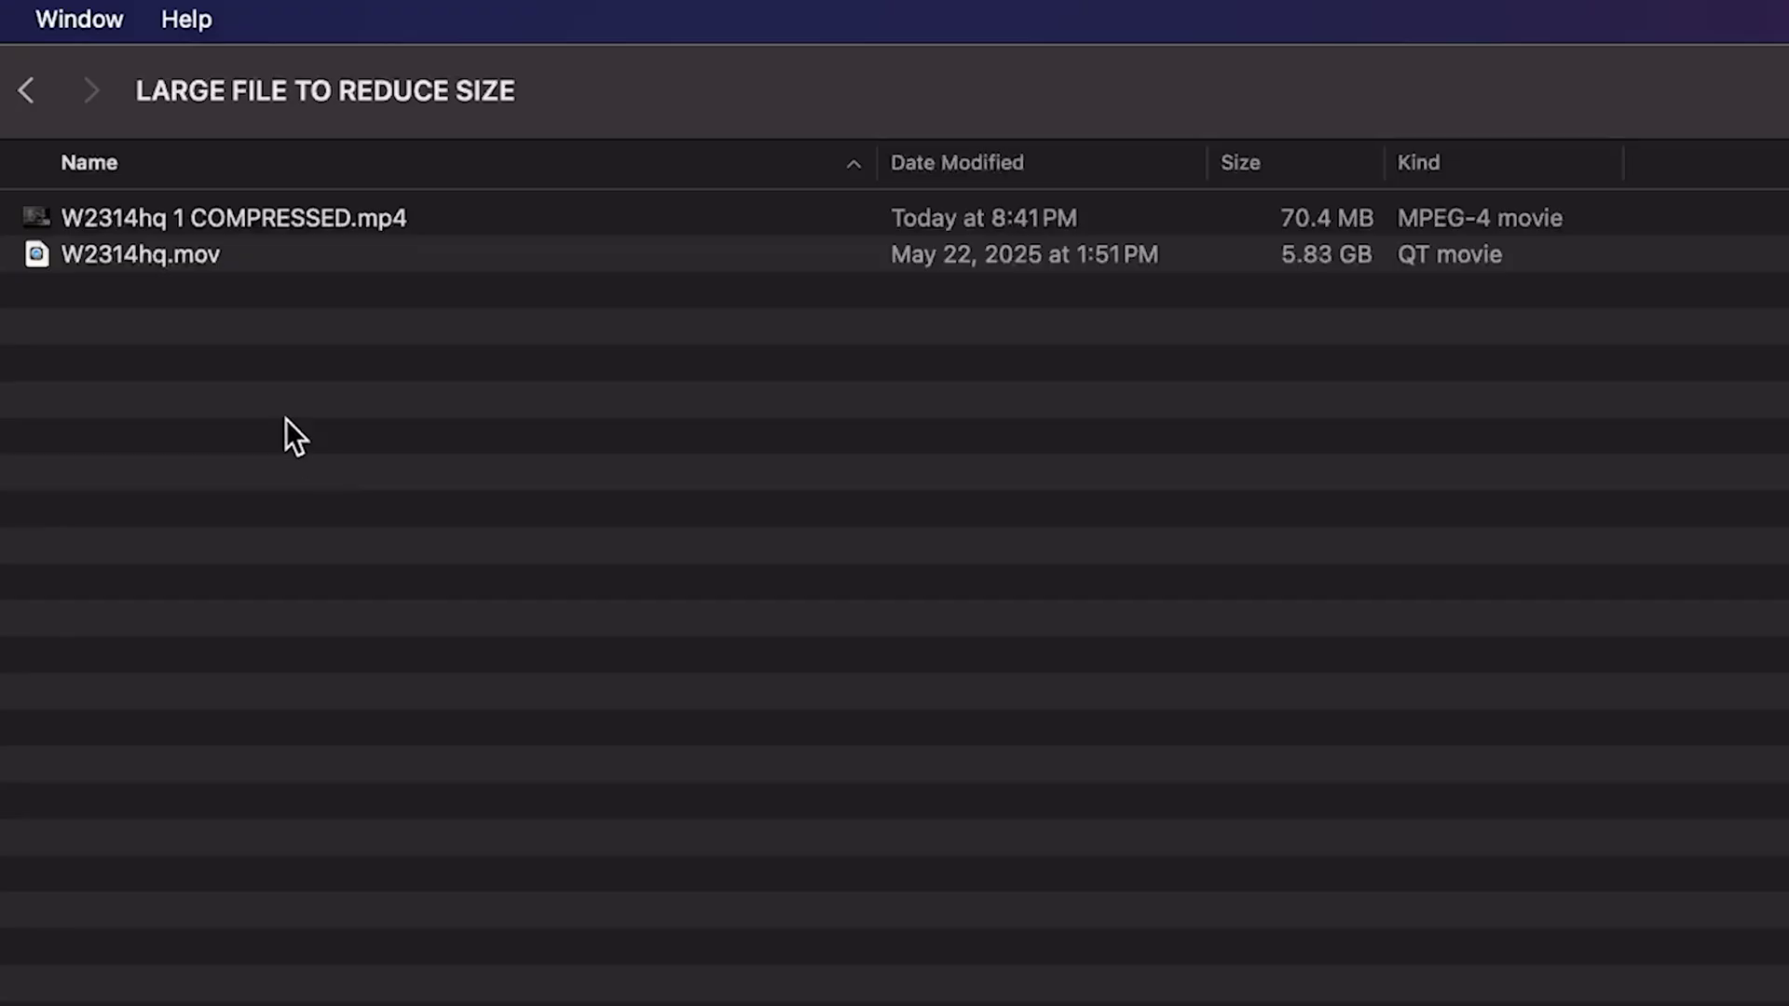
Compare the 5.83 GB original with the 70.4 MB MP4, then open the official HandBrake website
click(181, 253)
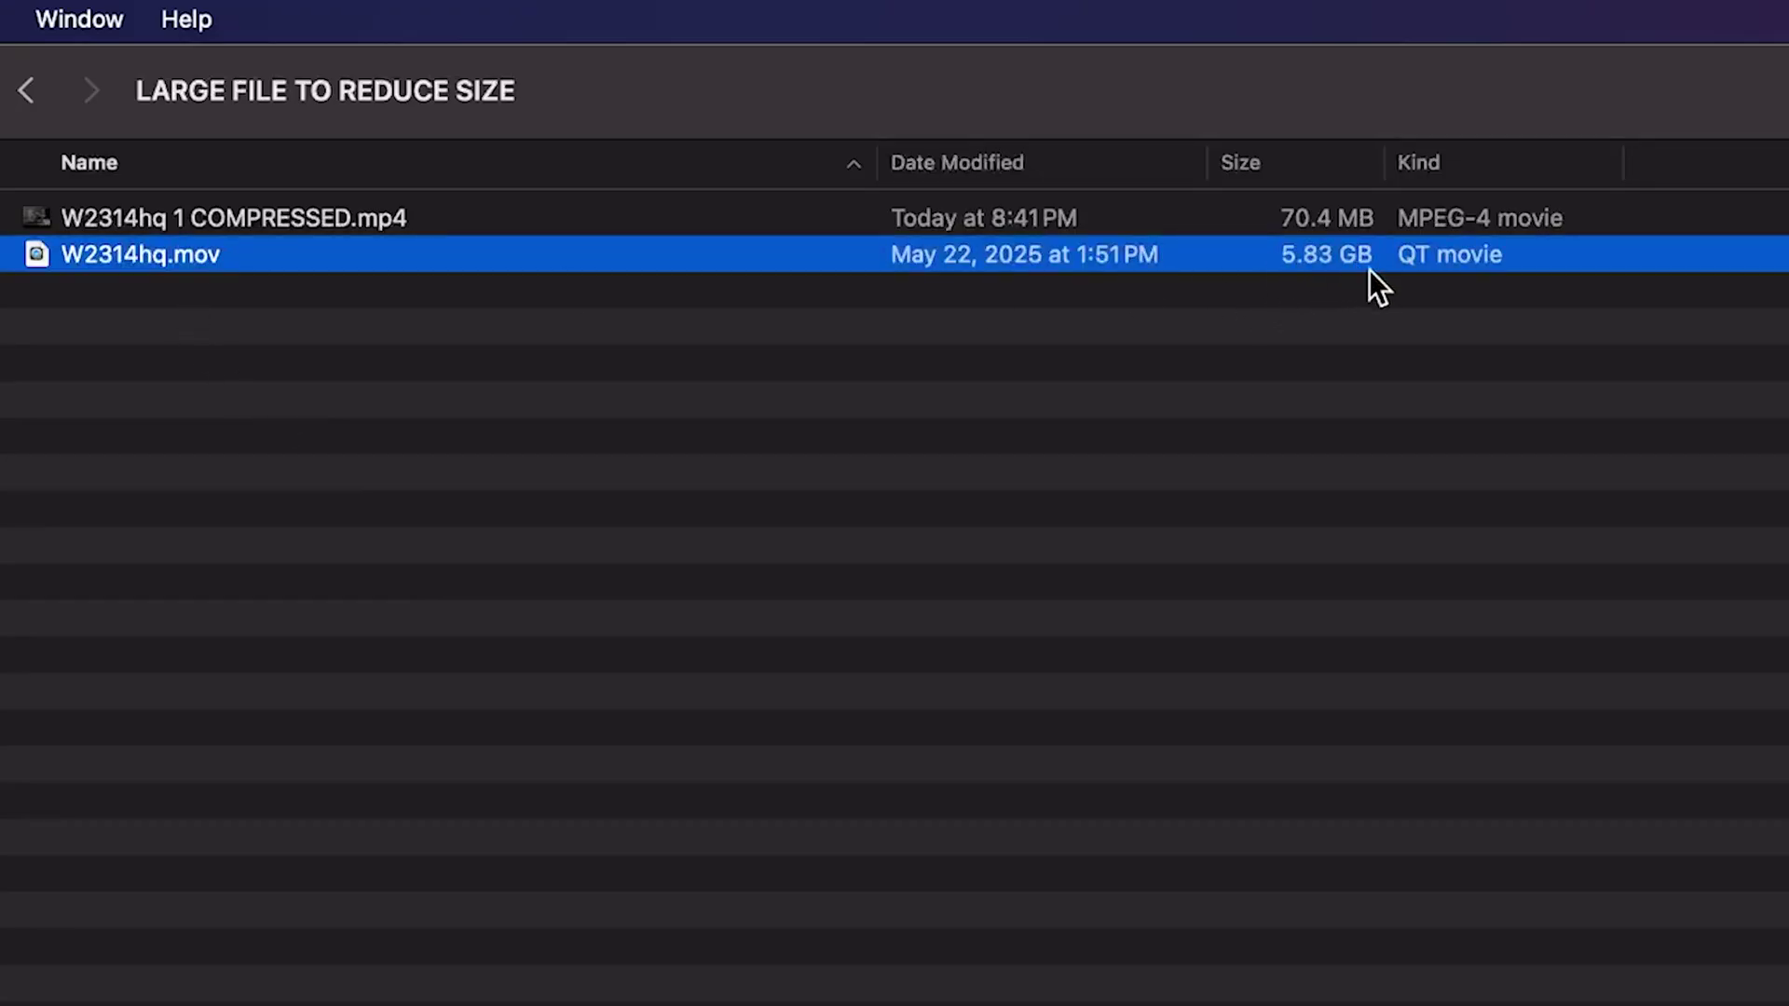
click(334, 218)
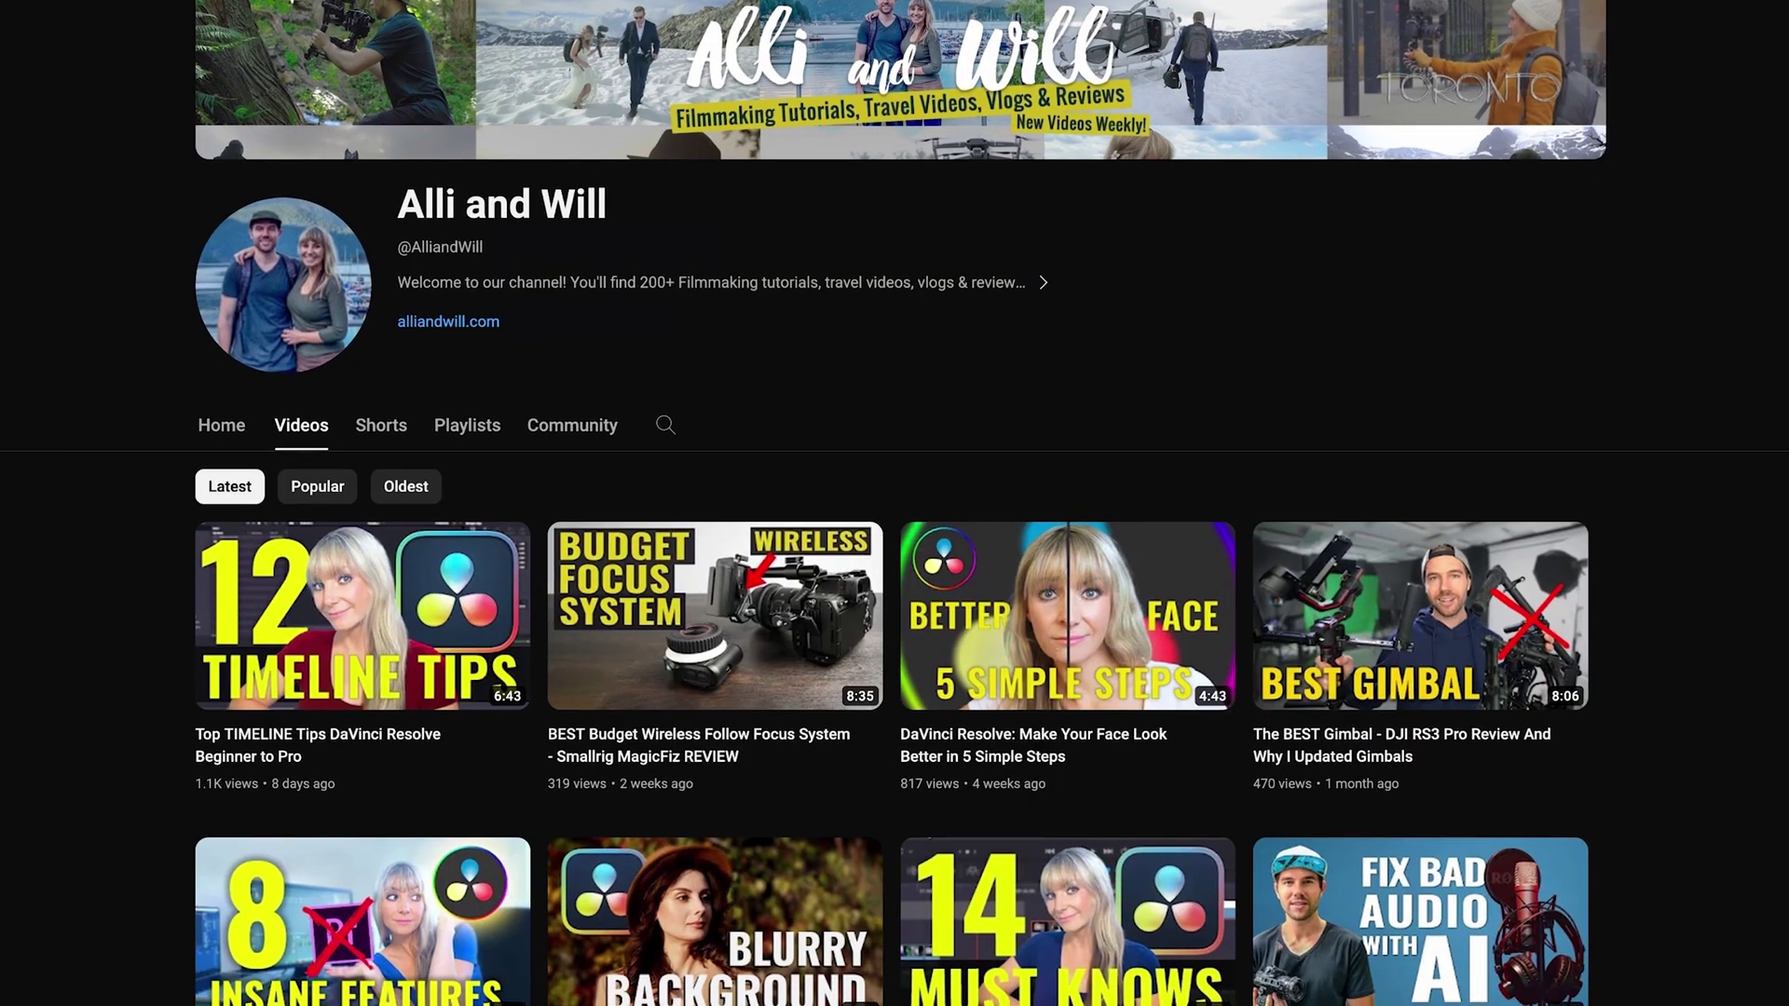
scroll(894, 504, down, 12)
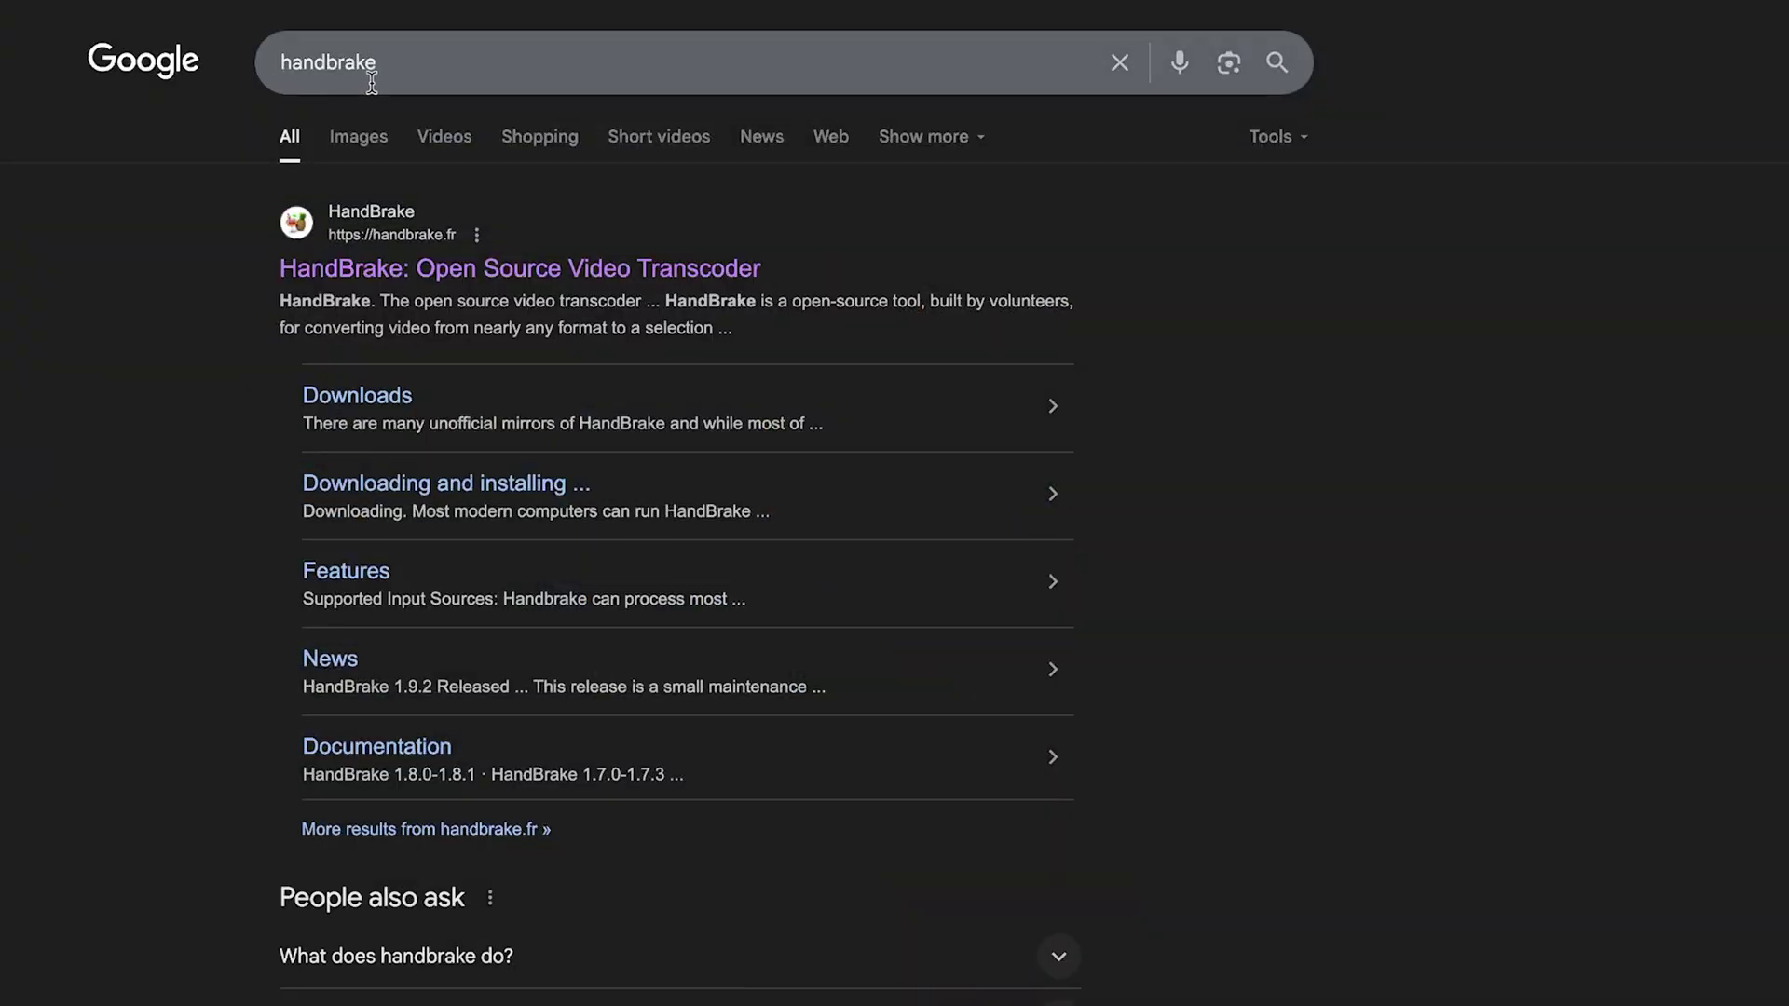
click(486, 274)
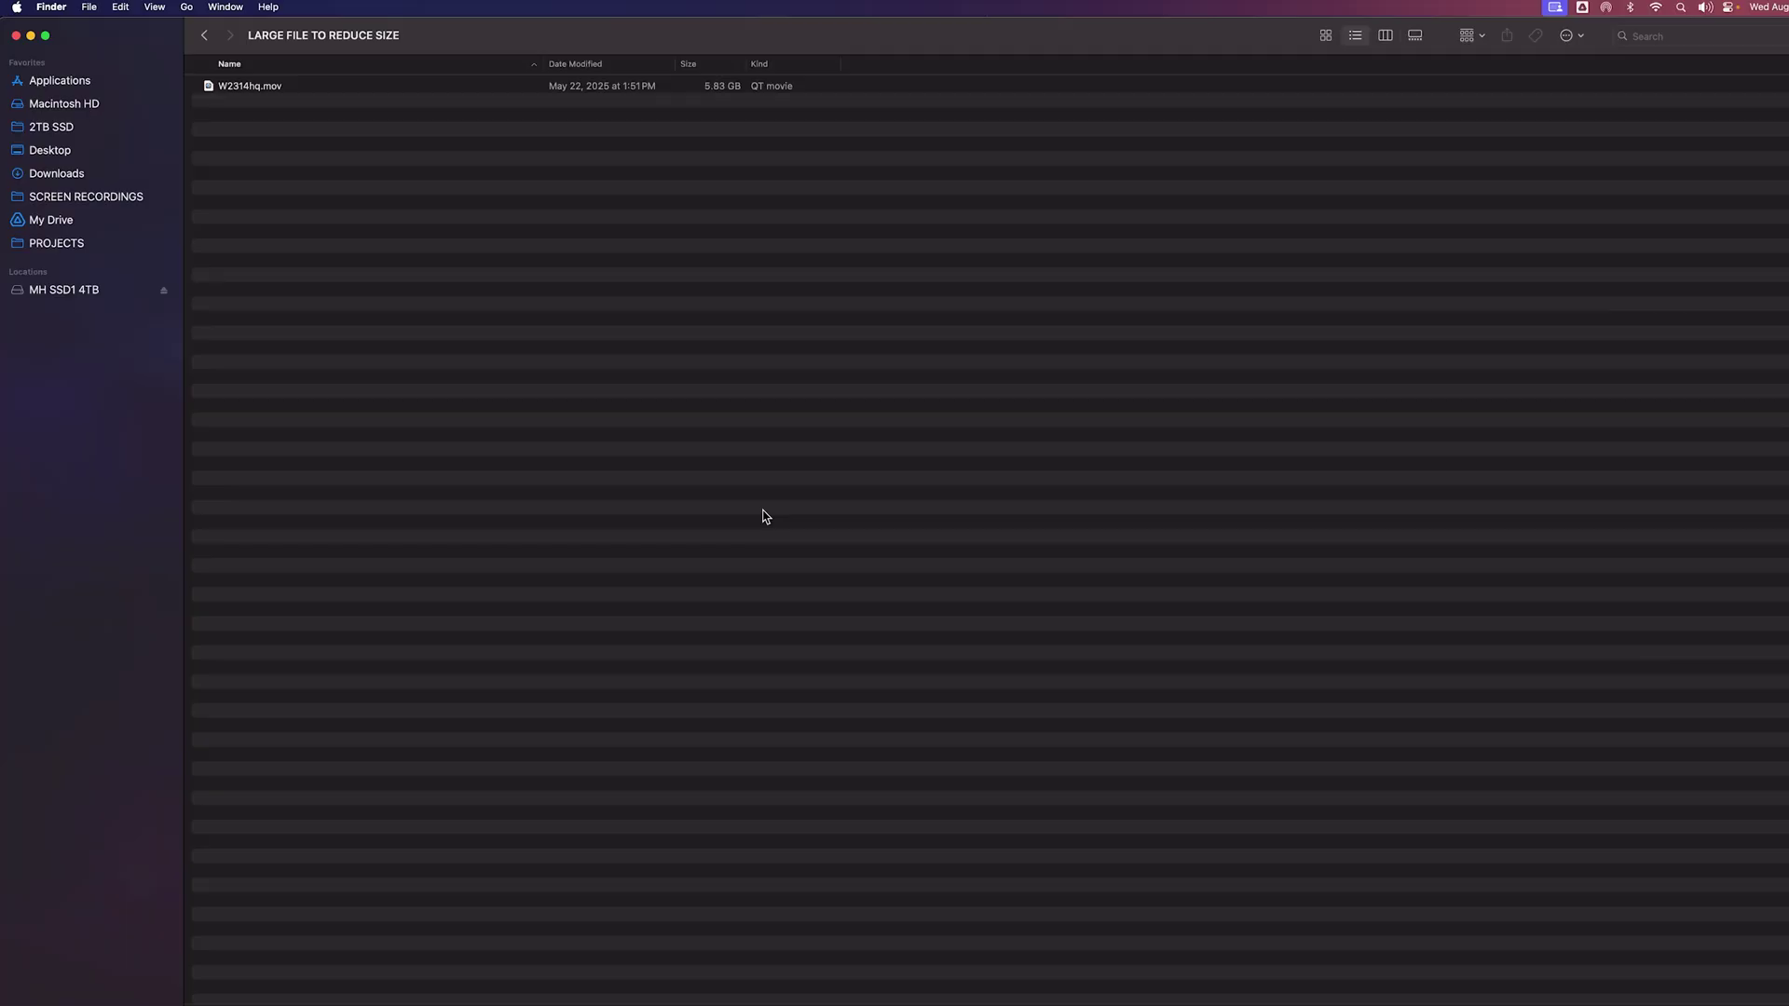
key(super+Tab)
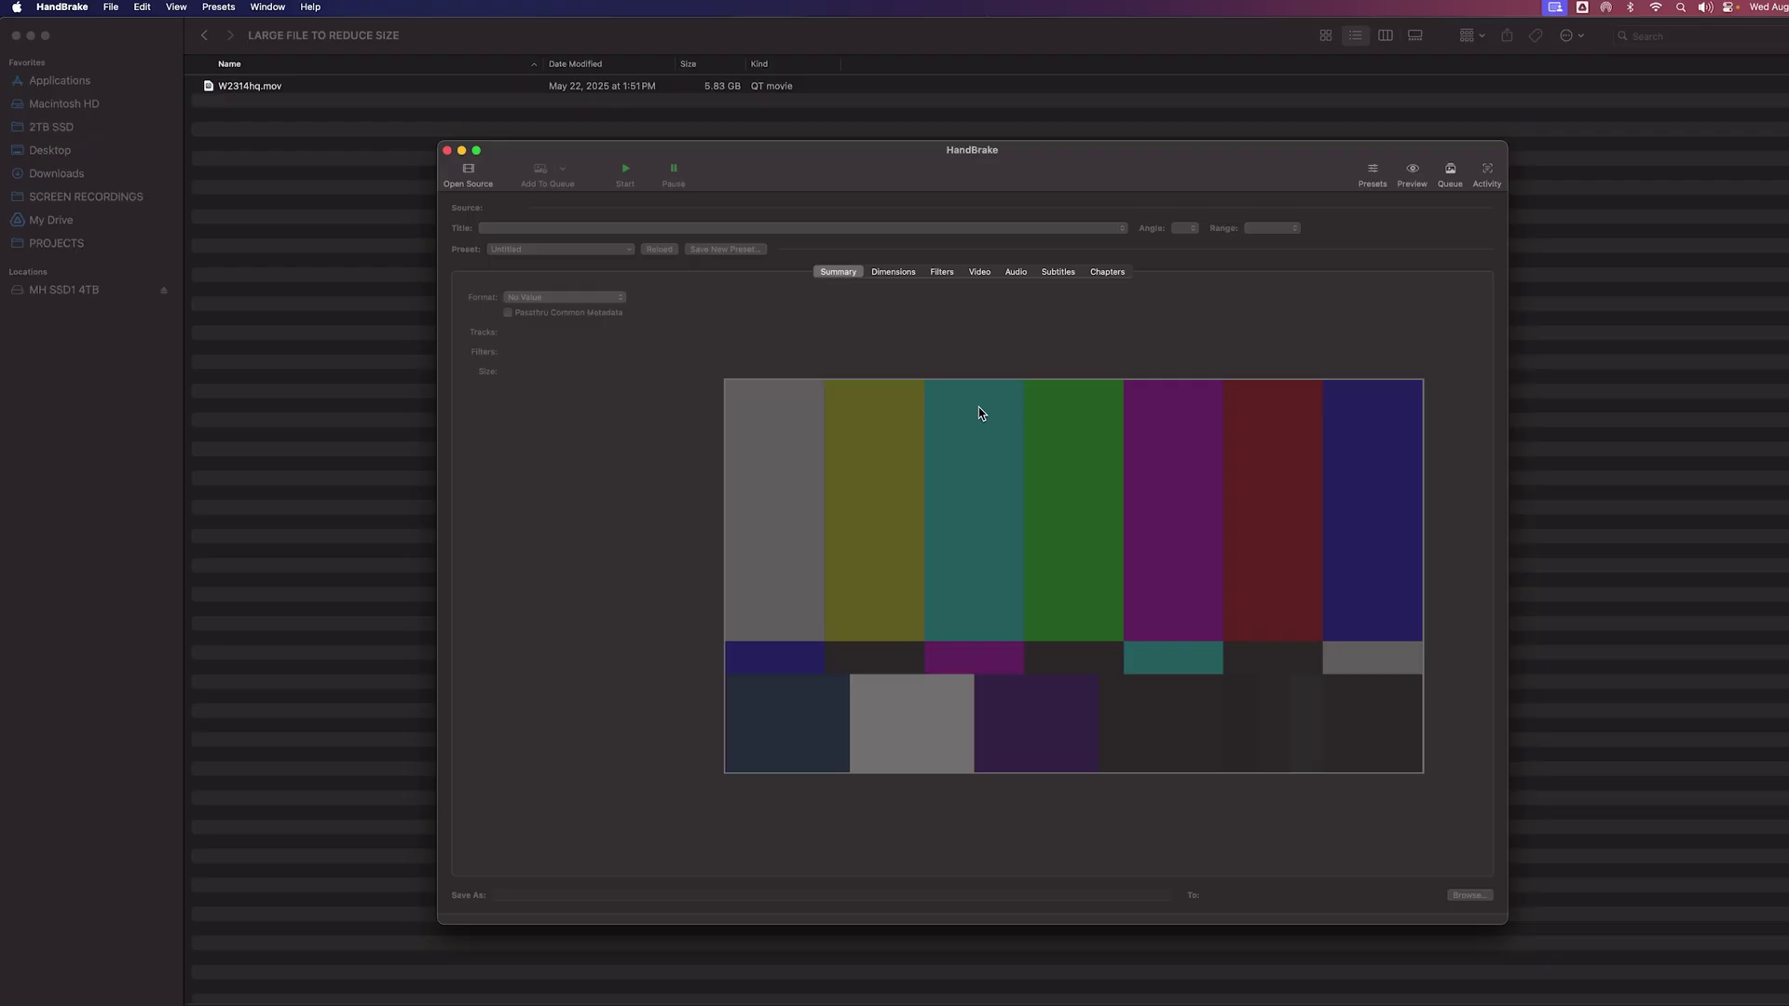
click(318, 108)
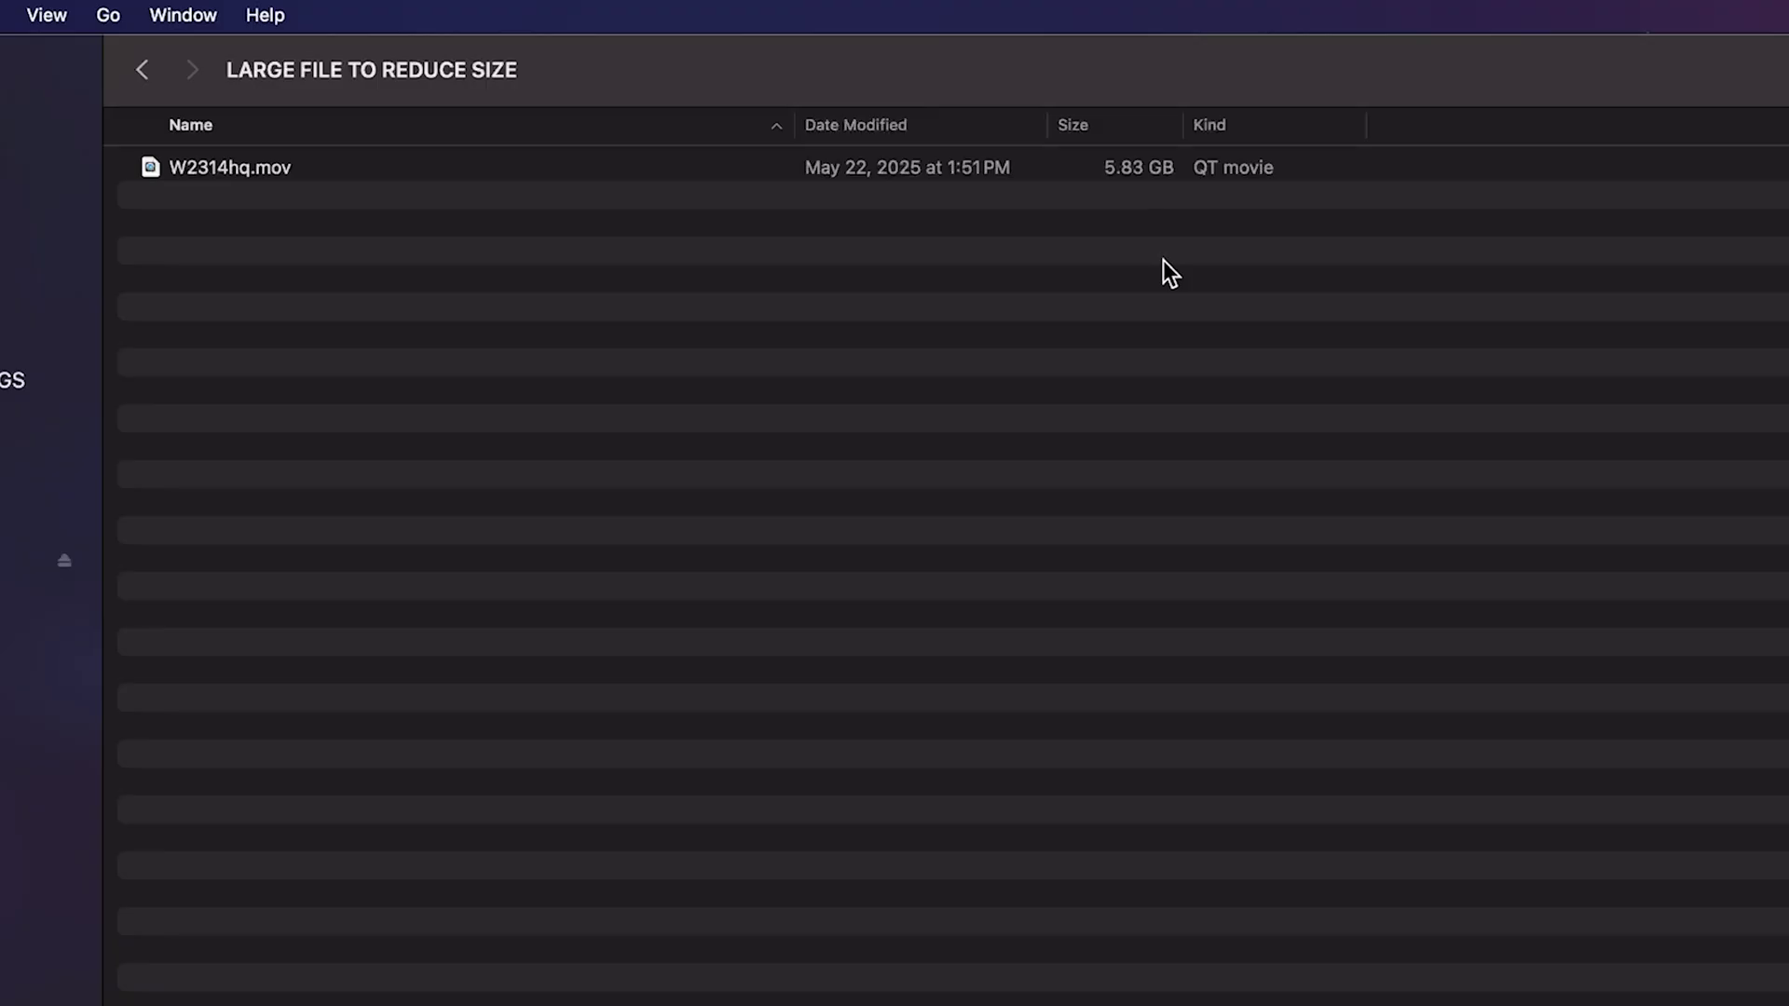
Check W2314hq.mov's Get Info details (3840×2160, 5.83 GB, ten seconds), then return to HandBrake
right_click(238, 168)
click(382, 304)
drag(140, 70, 1073, 410)
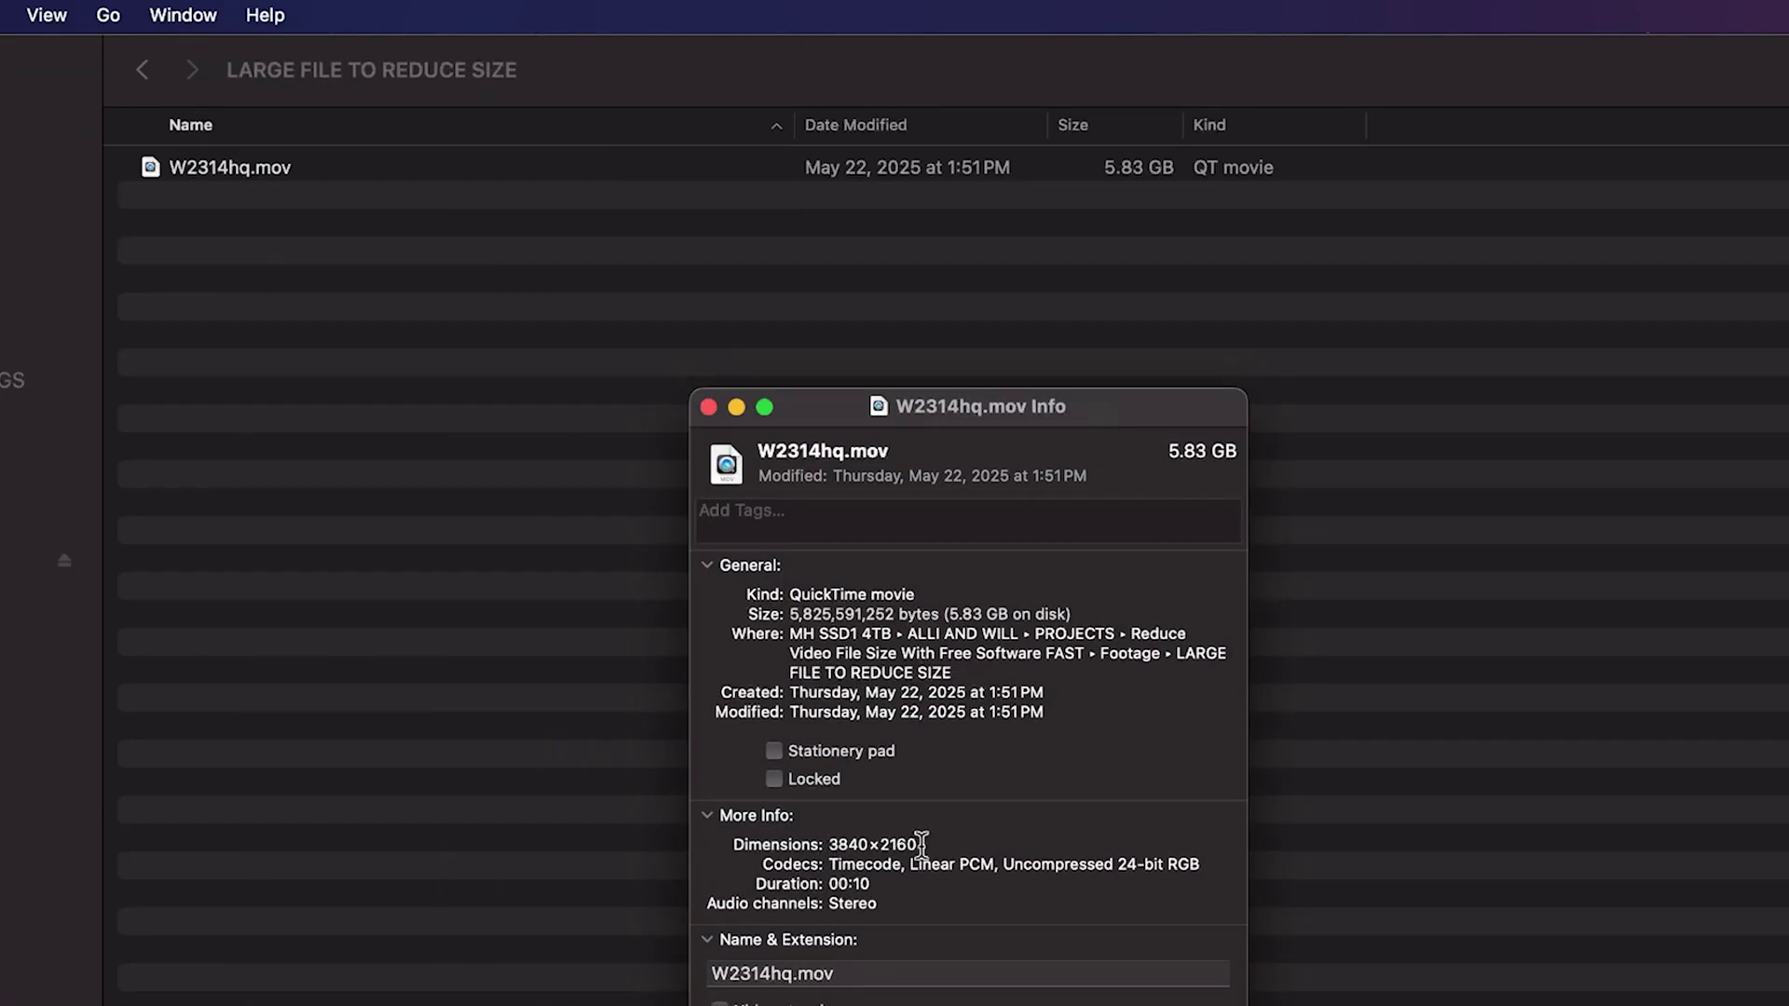
double_click(862, 883)
click(708, 407)
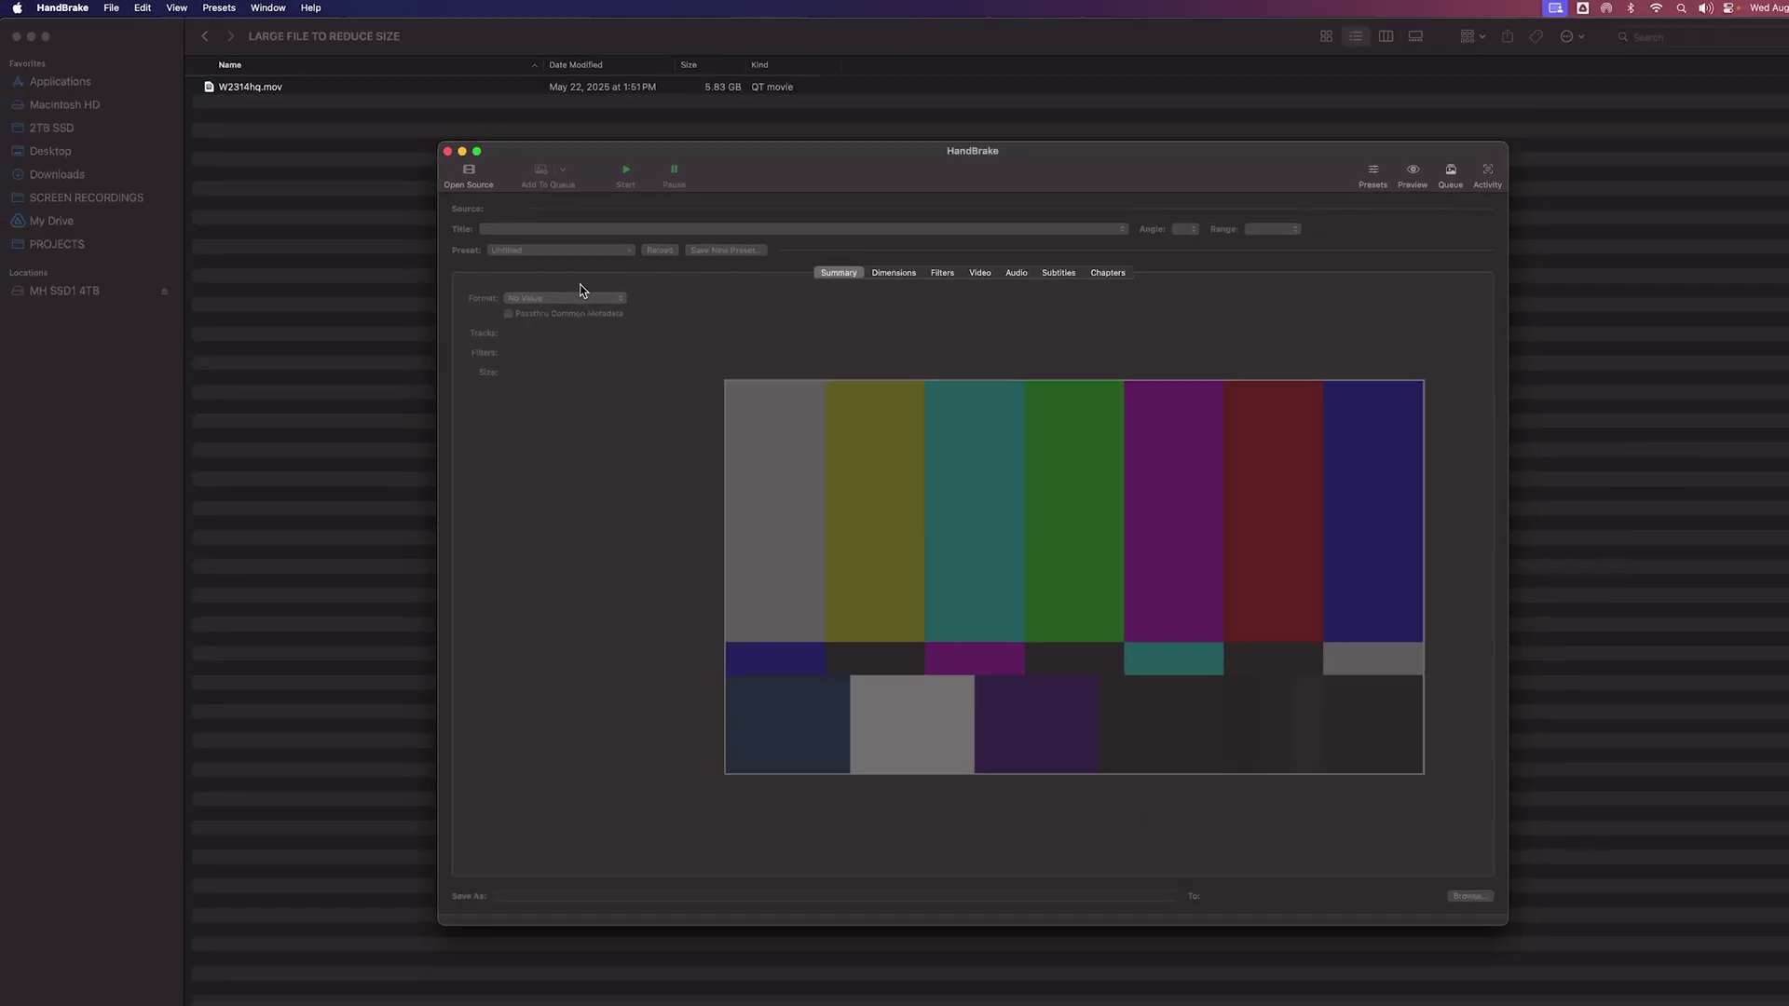
Load W2314hq.mov as HandBrake's source video through File > Open Source
click(111, 7)
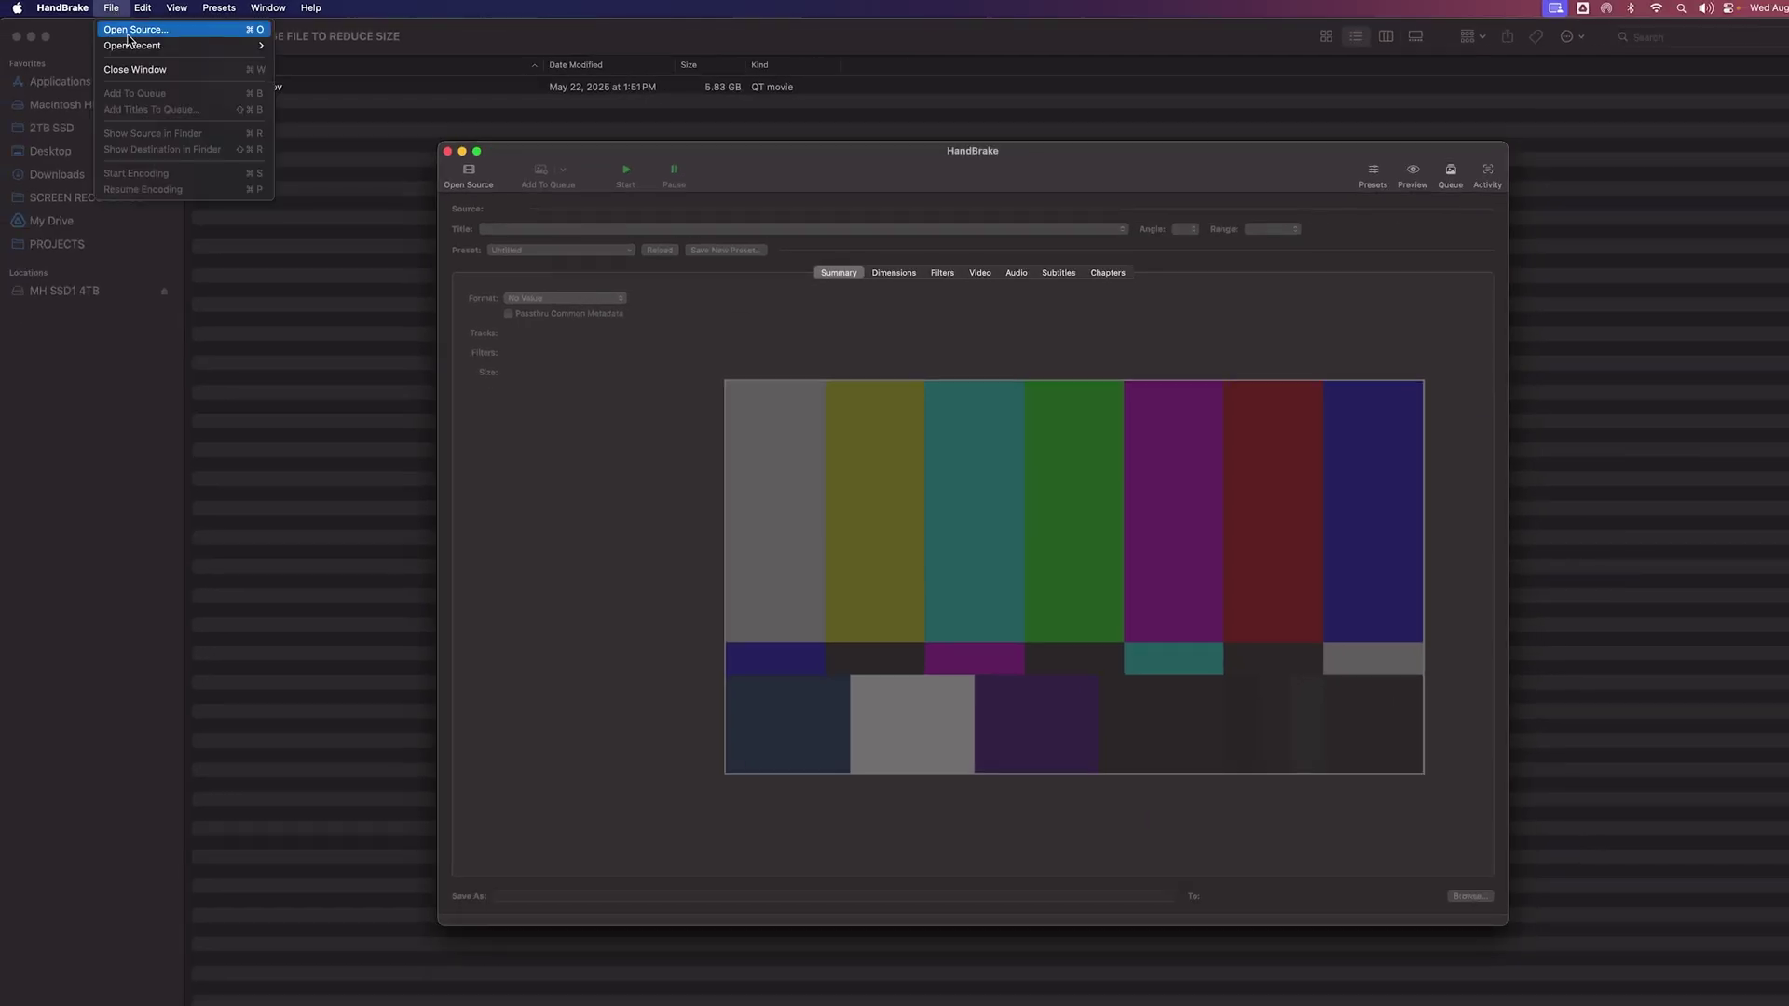
click(130, 31)
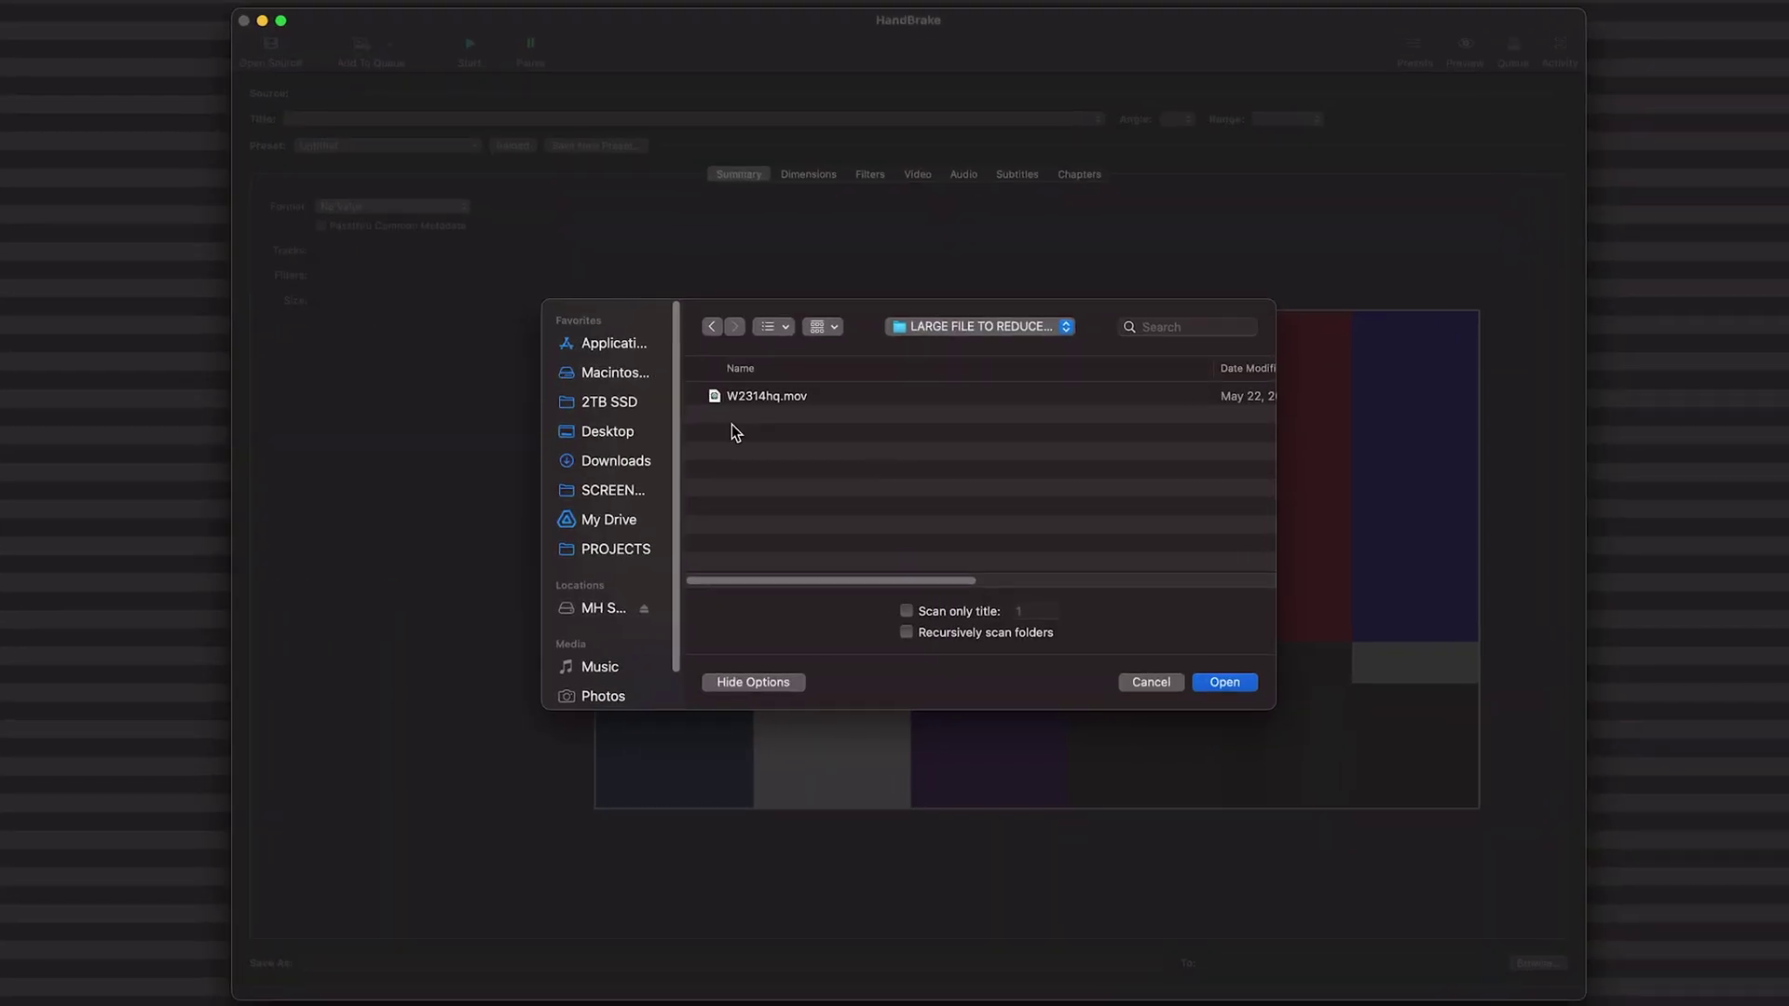
click(749, 396)
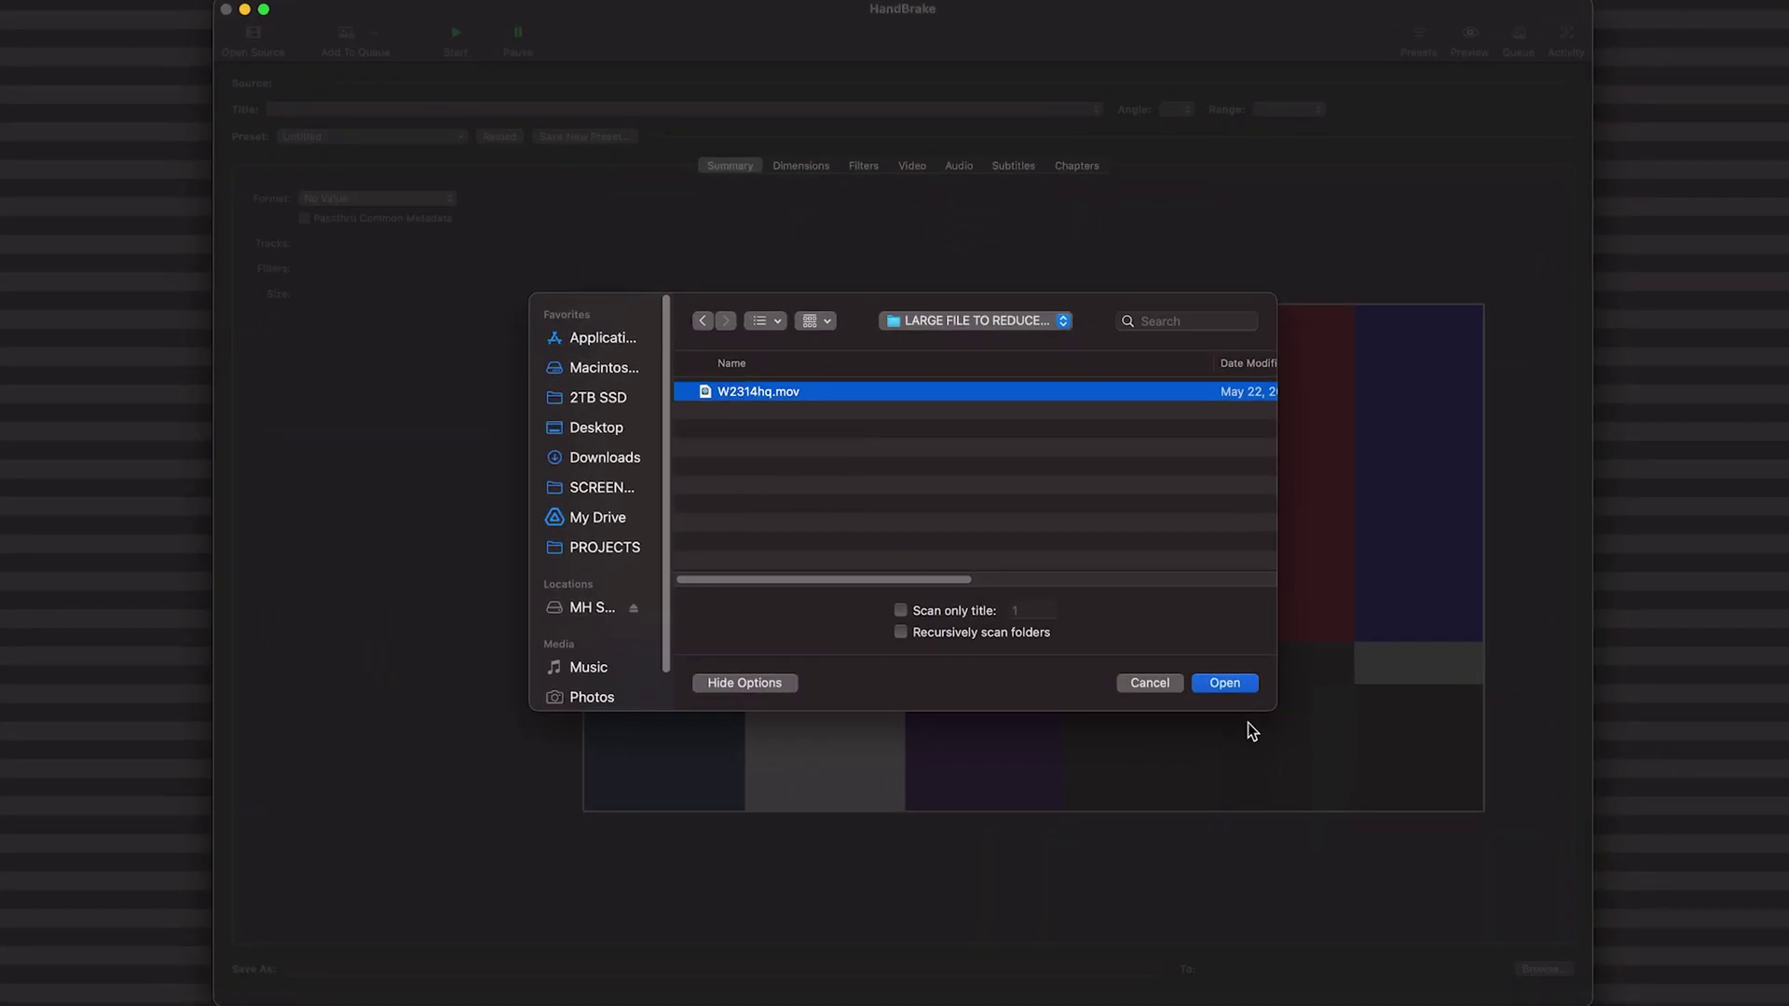
click(1224, 685)
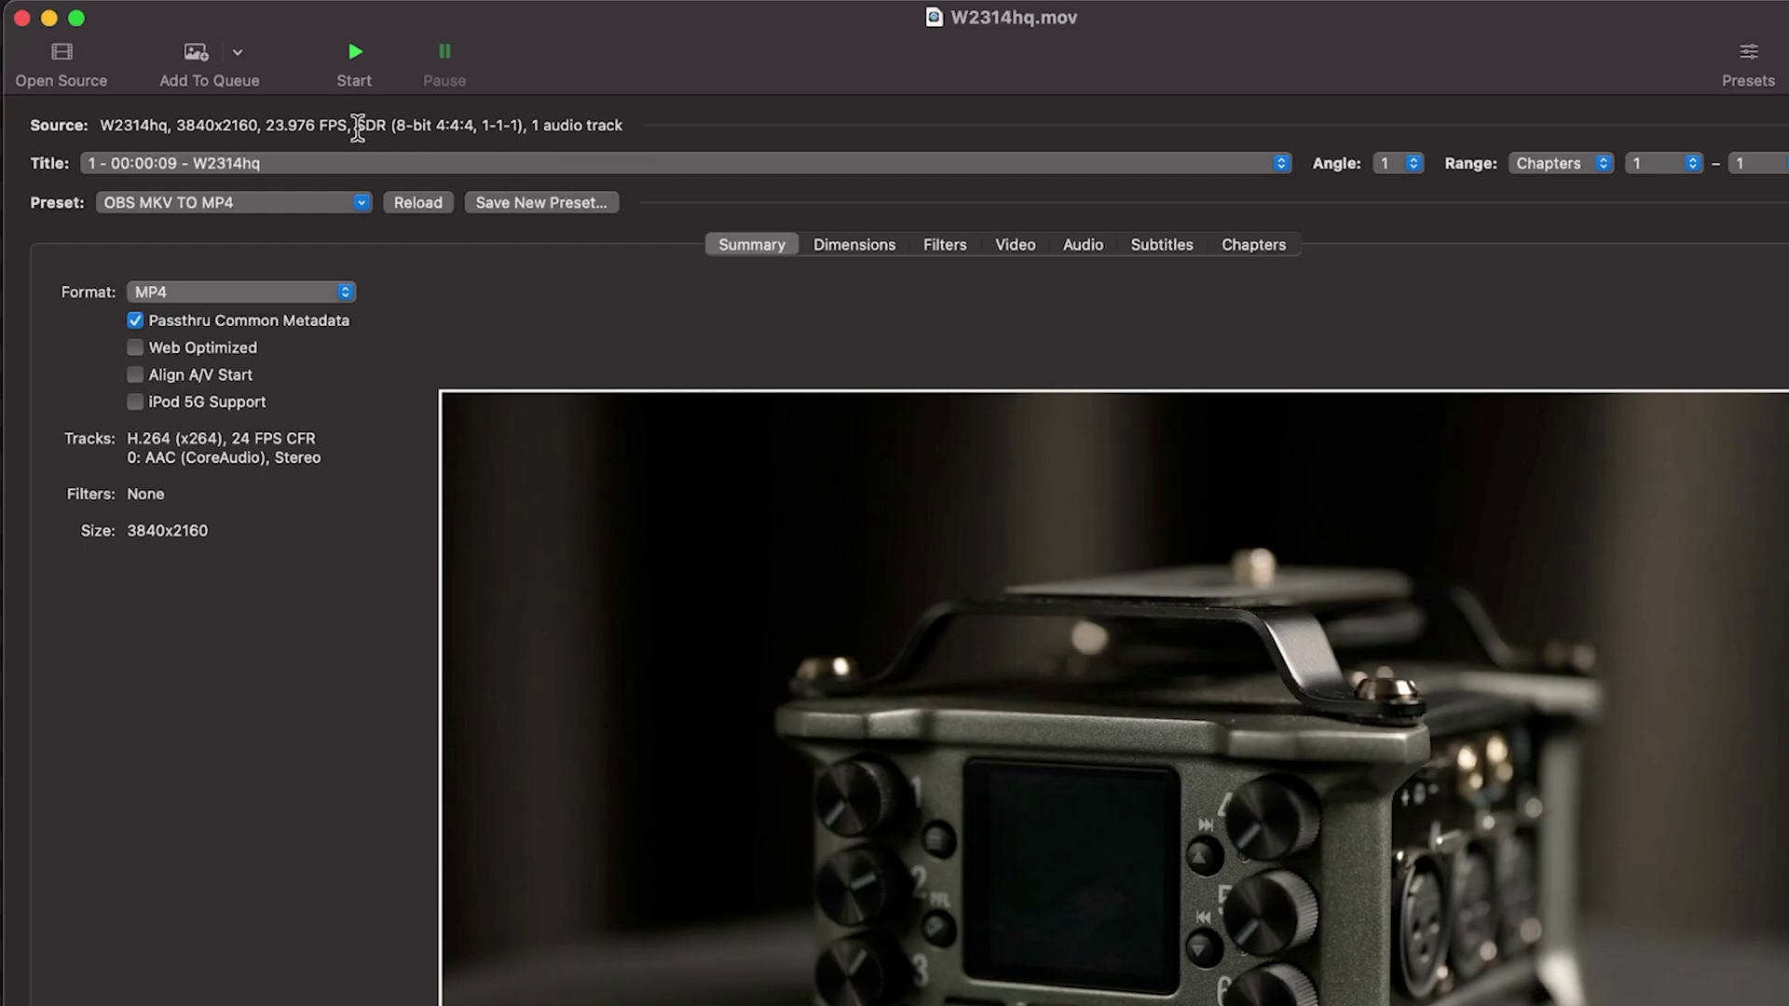
Apply the Professional > Production Standard preset and check the 3840x2160 output dimensions
click(359, 203)
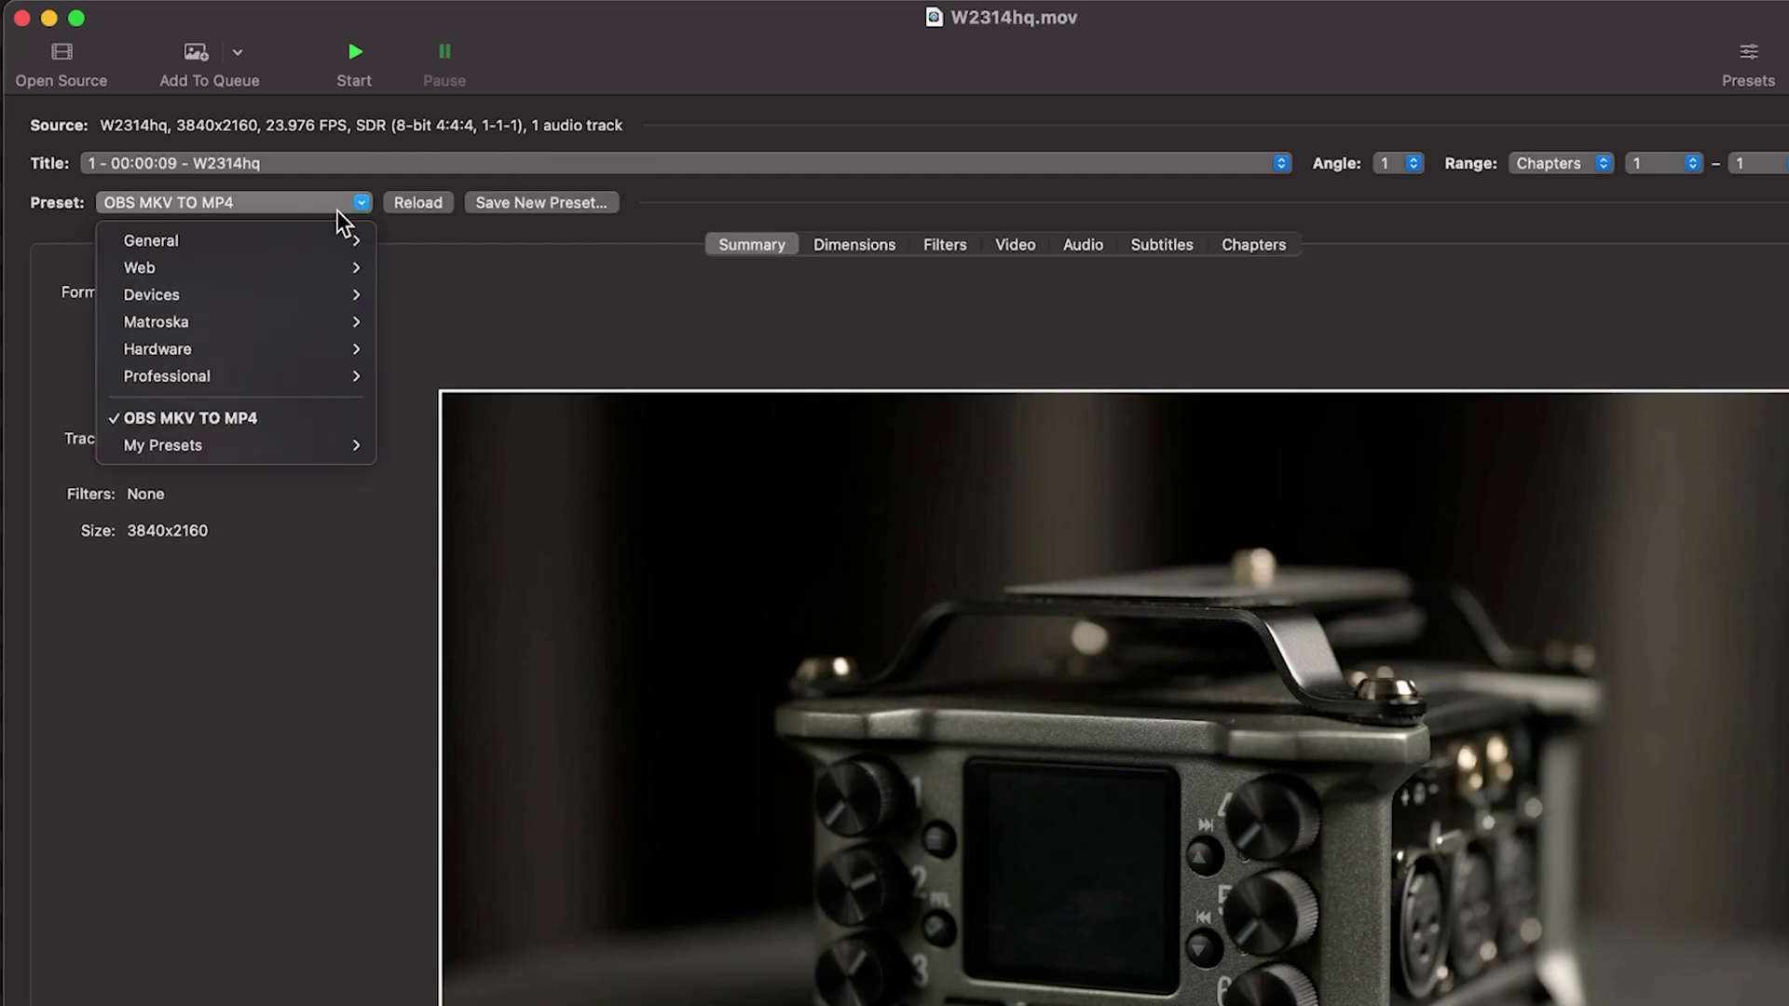
mouse_move(273, 244)
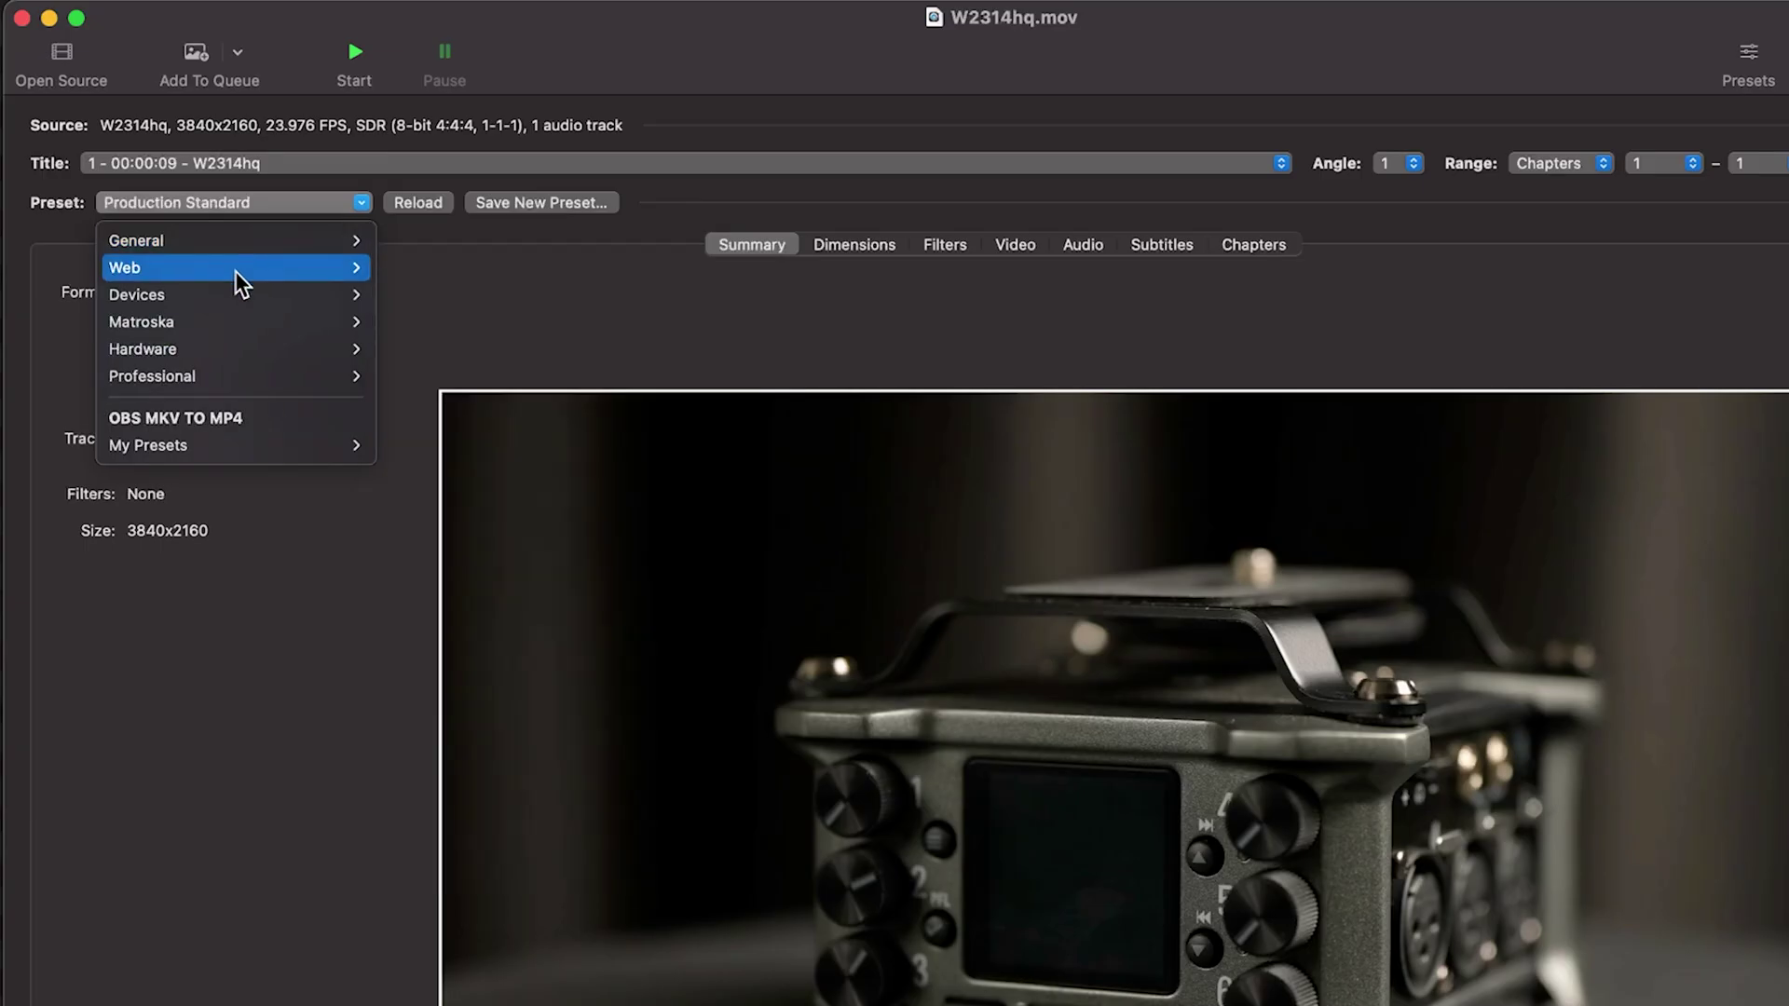
mouse_move(258, 308)
mouse_move(186, 382)
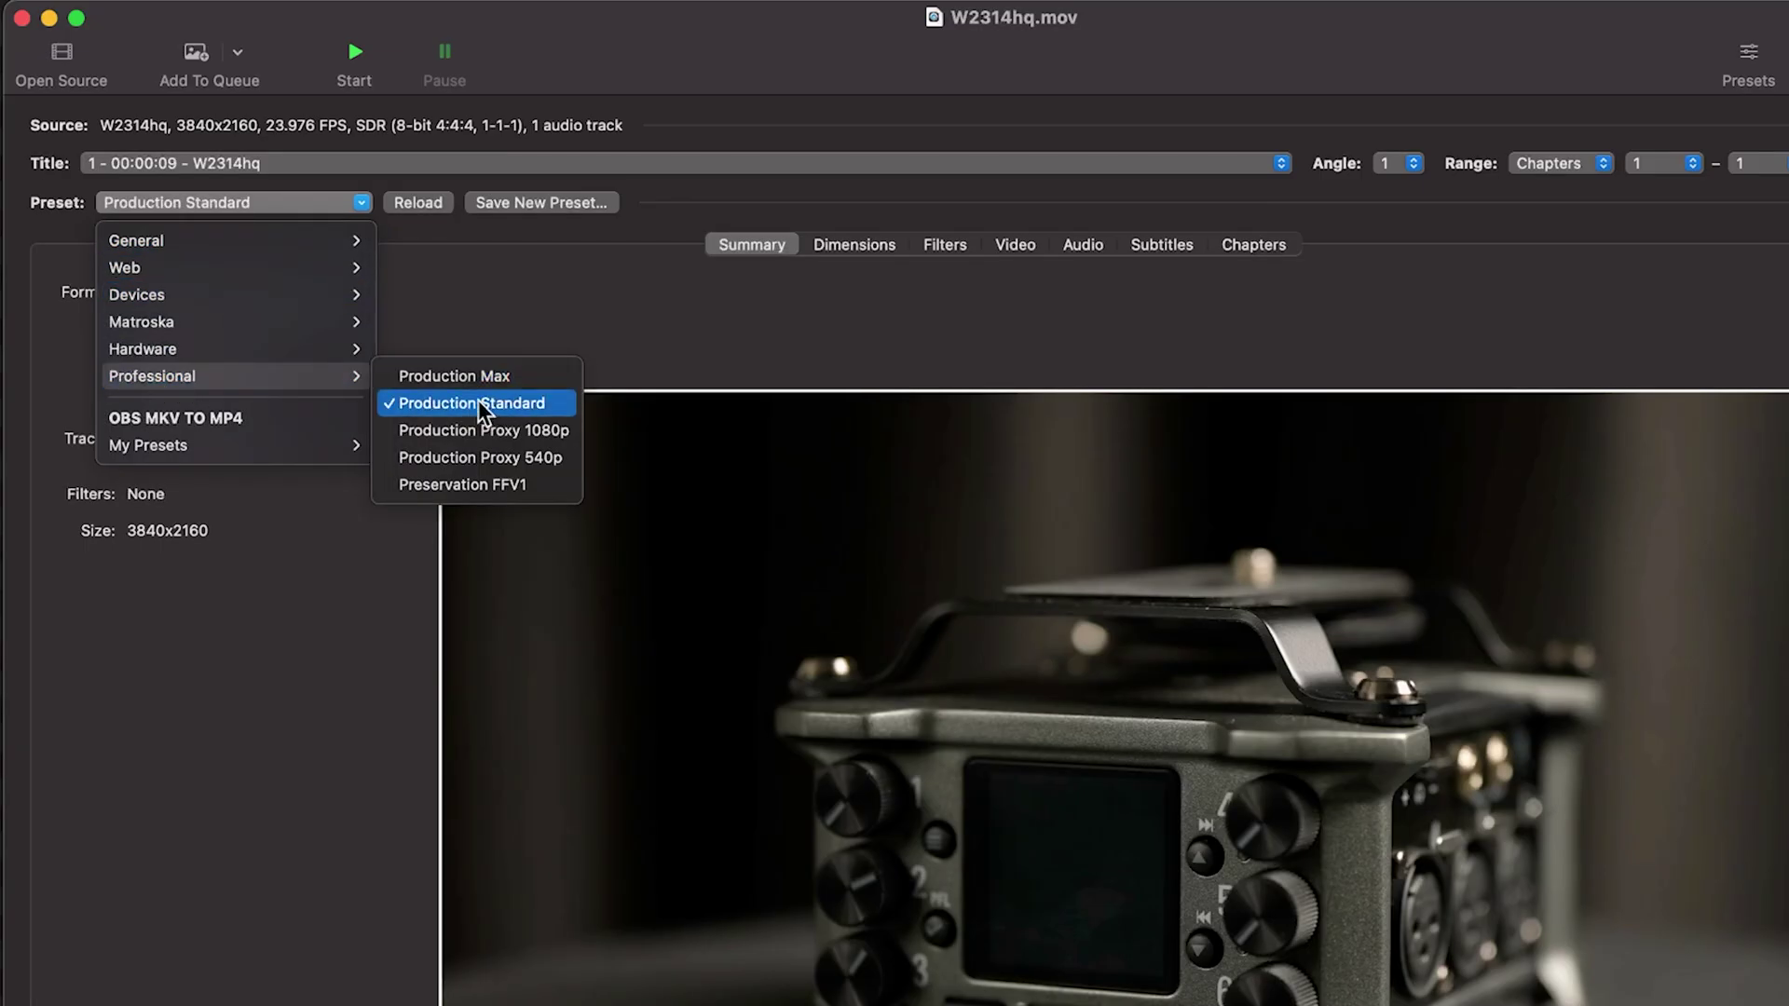
mouse_move(557, 407)
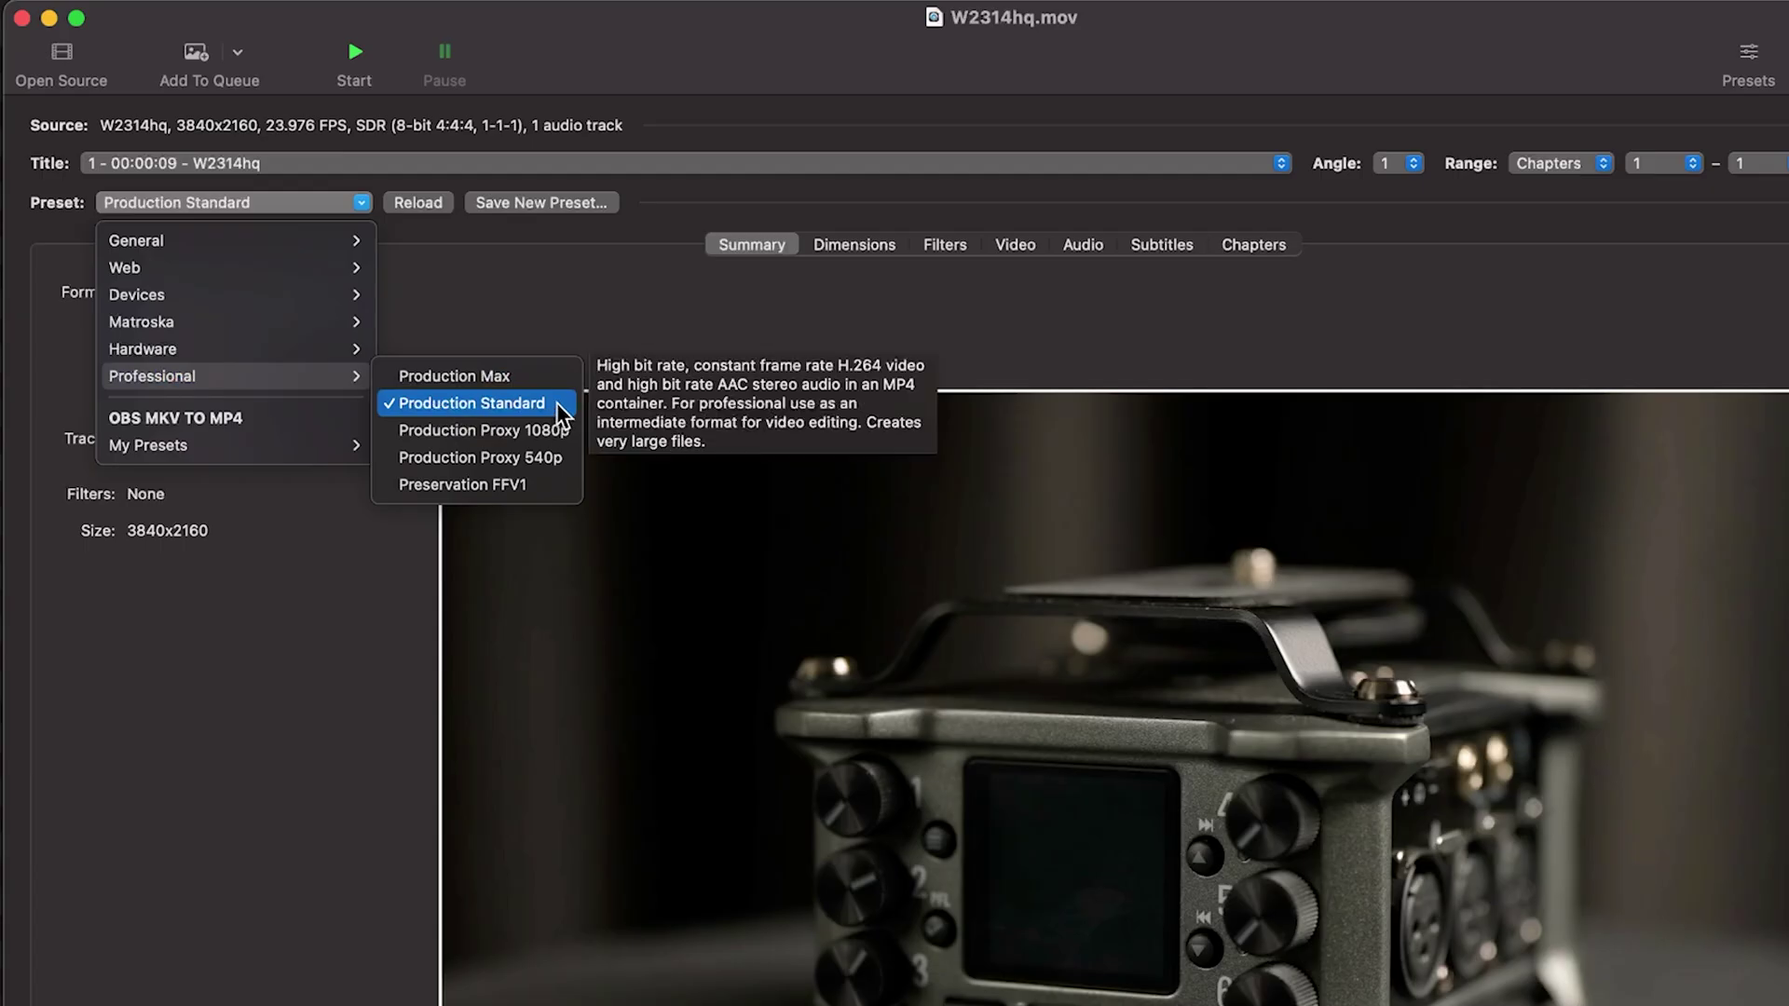
click(557, 407)
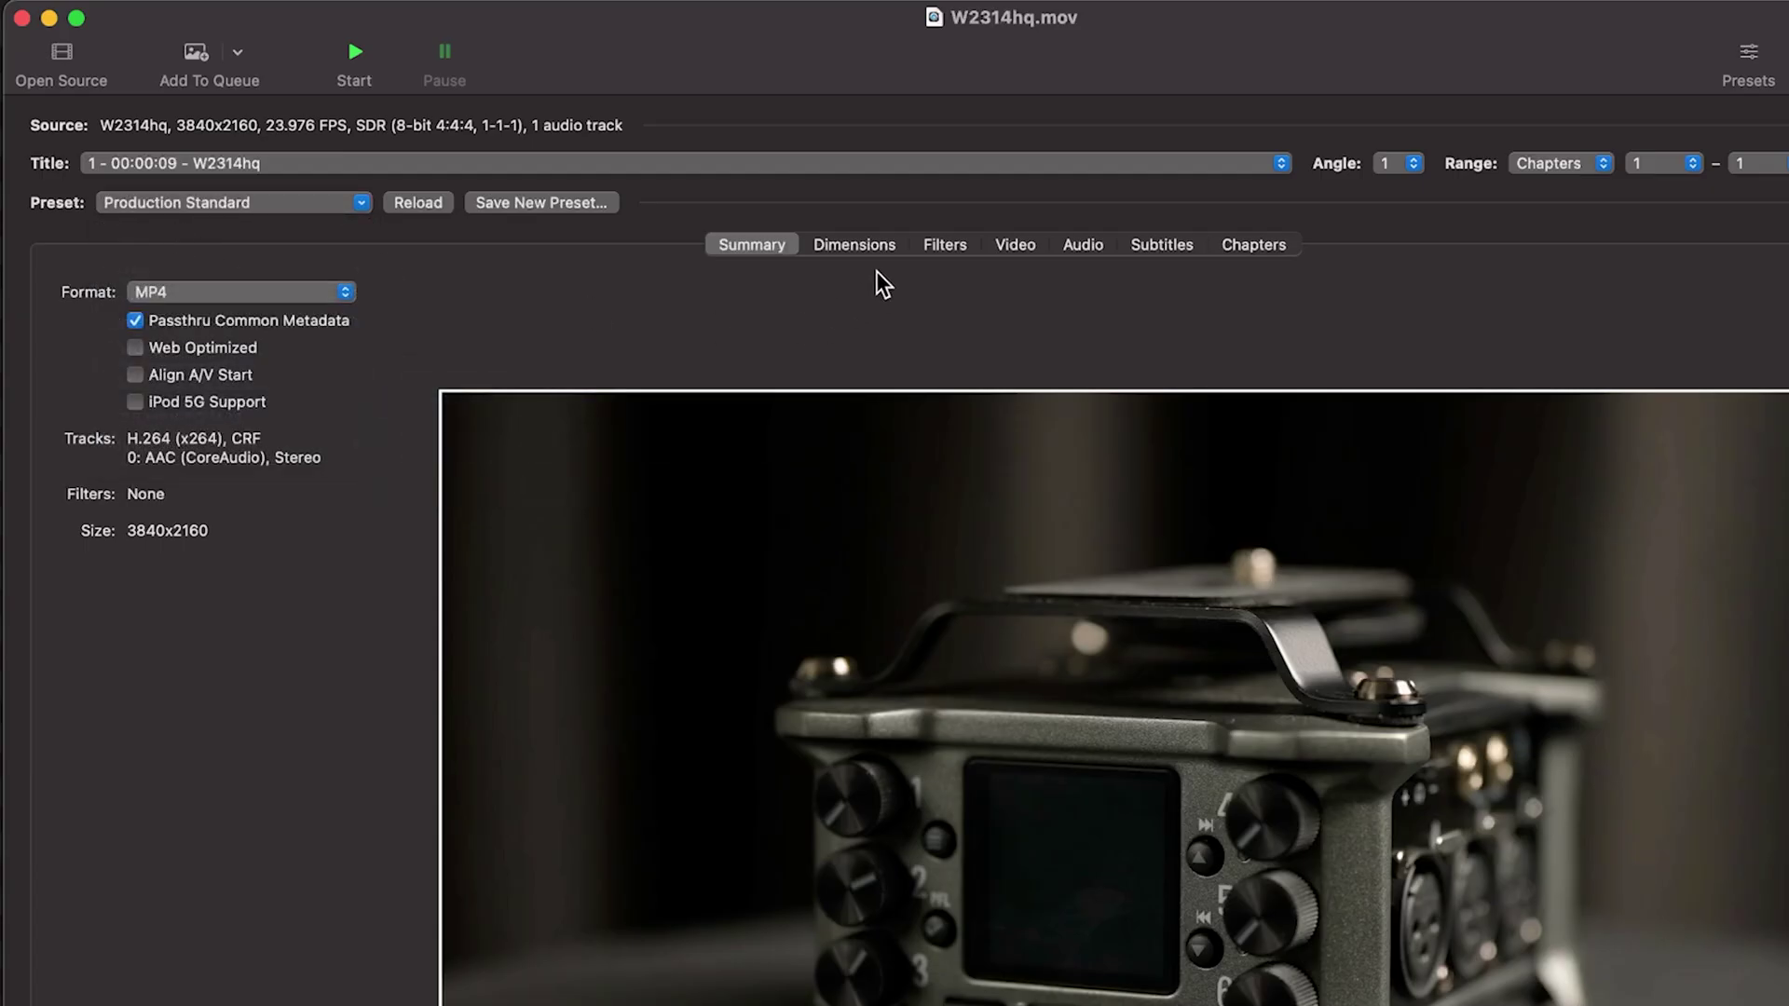
click(857, 248)
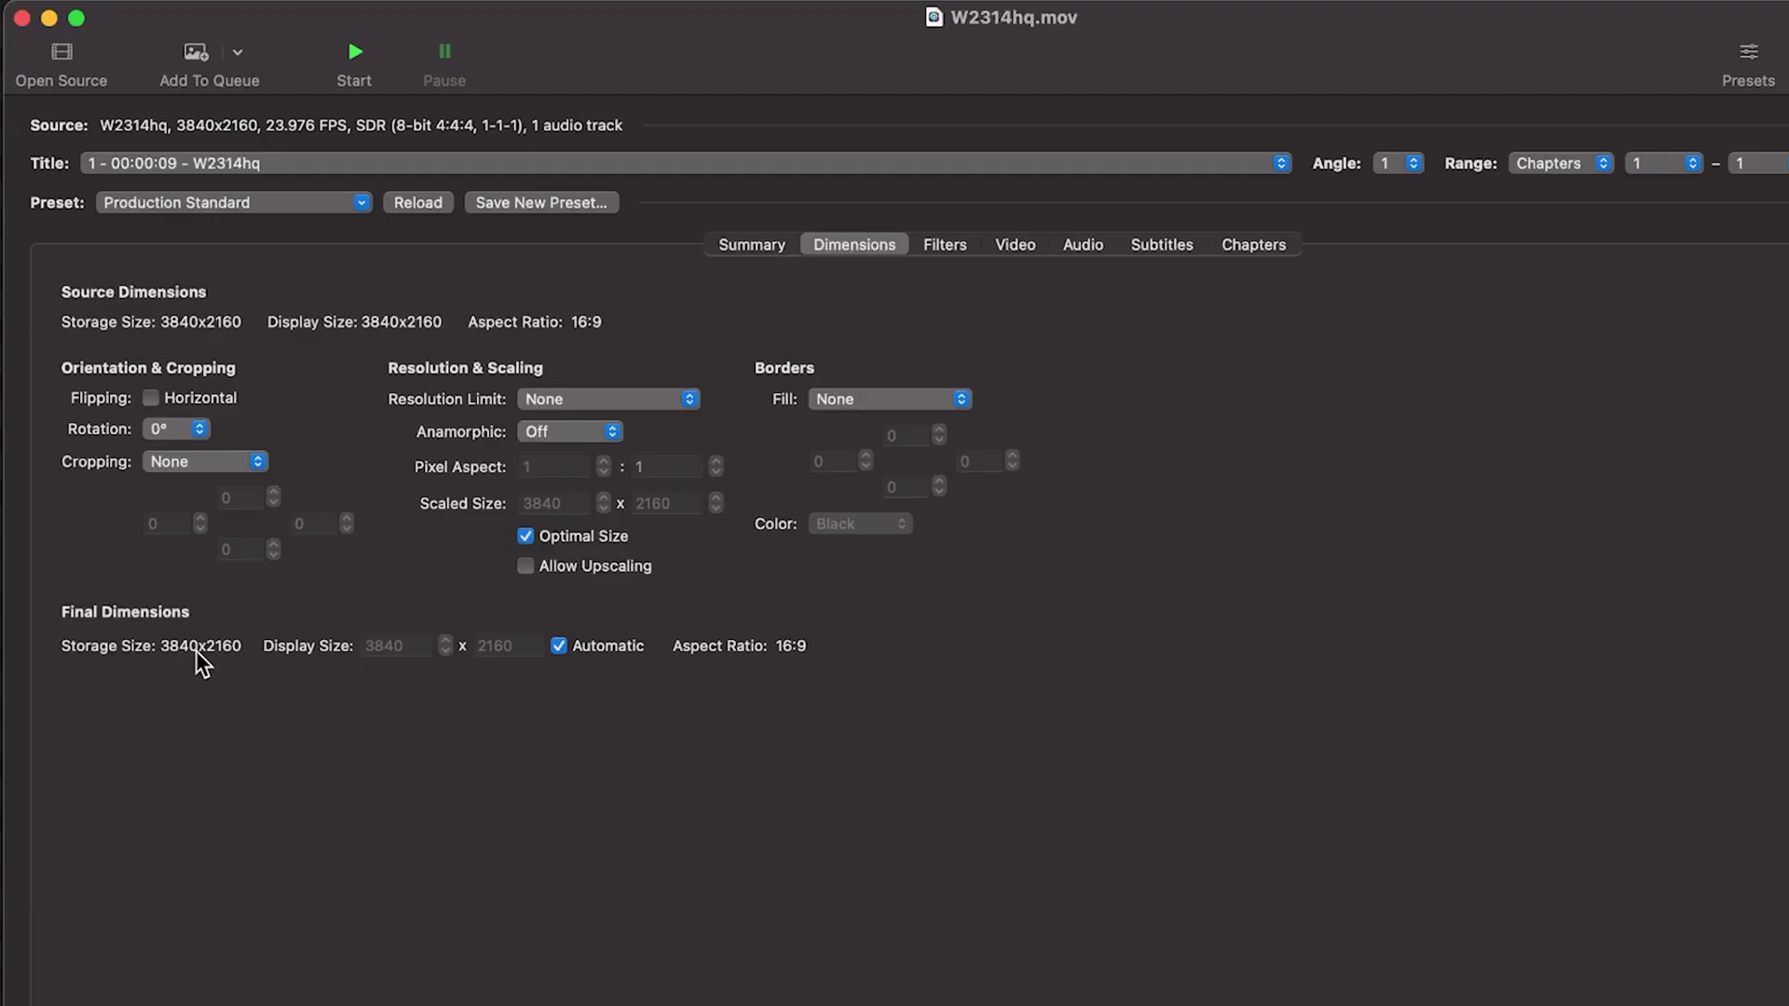
Show the Video tab with H.264 (x264) at Constant Quality RF 10
click(1002, 246)
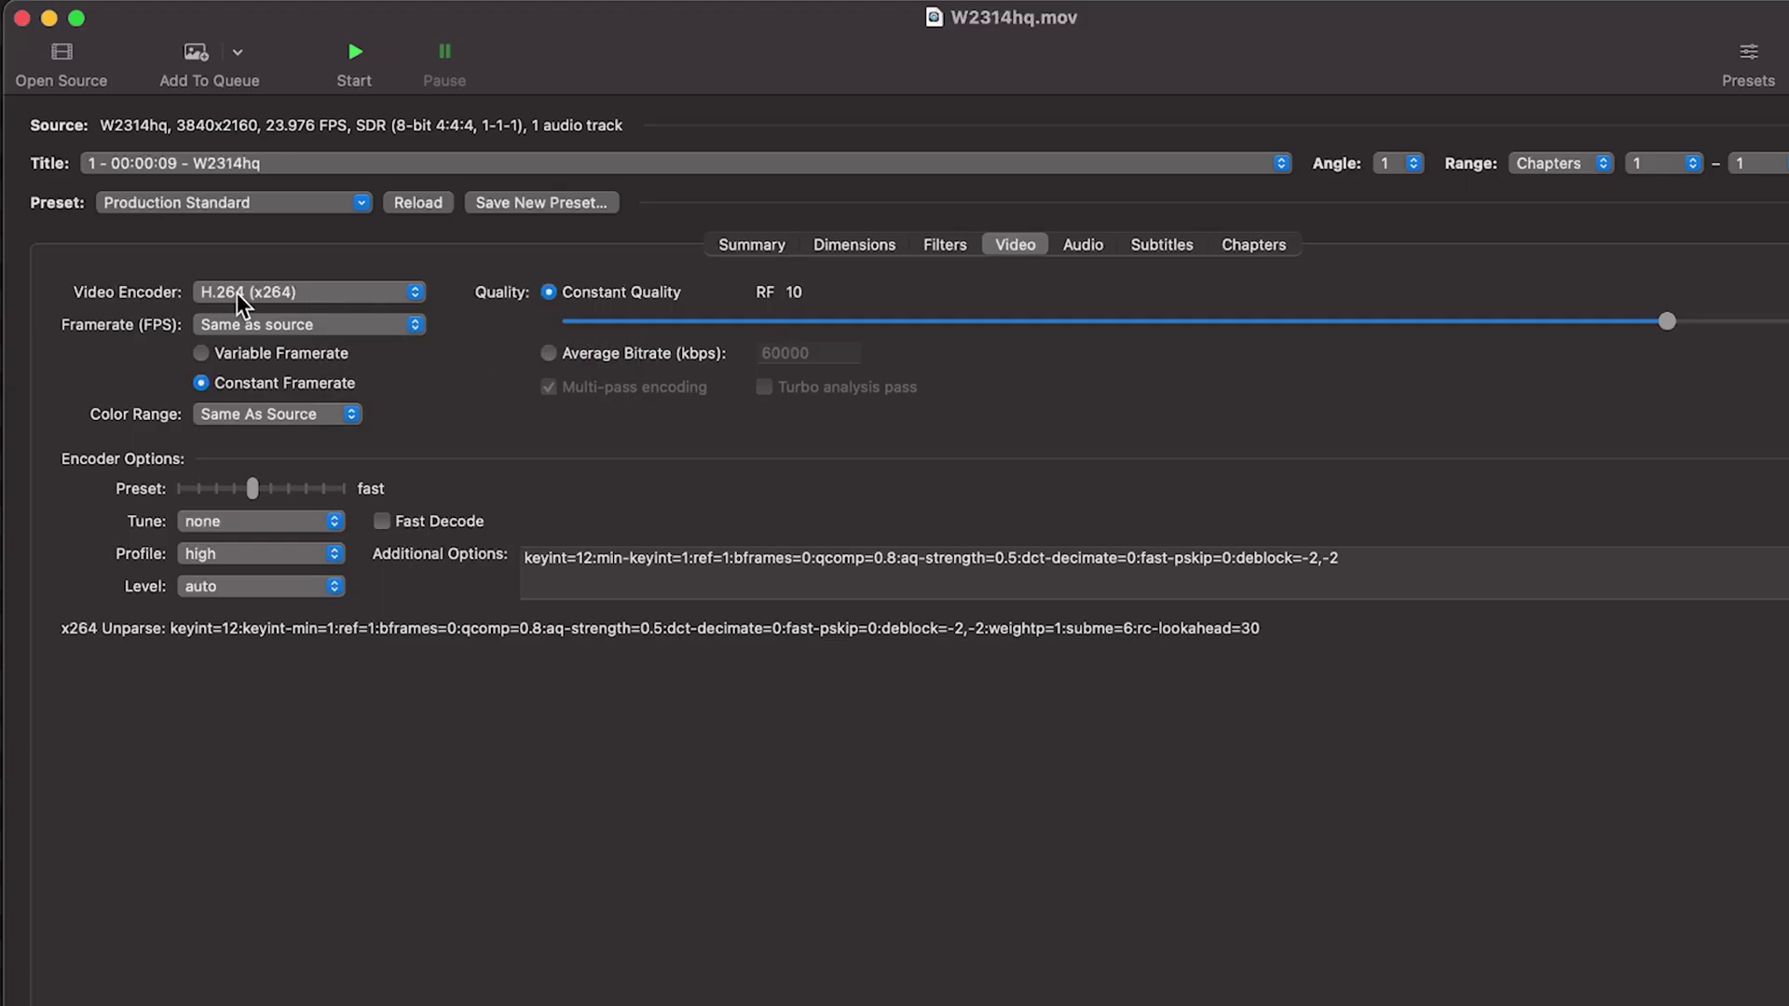
Keep H.264 (x264) as the video encoder at Constant Quality RF 10
click(416, 293)
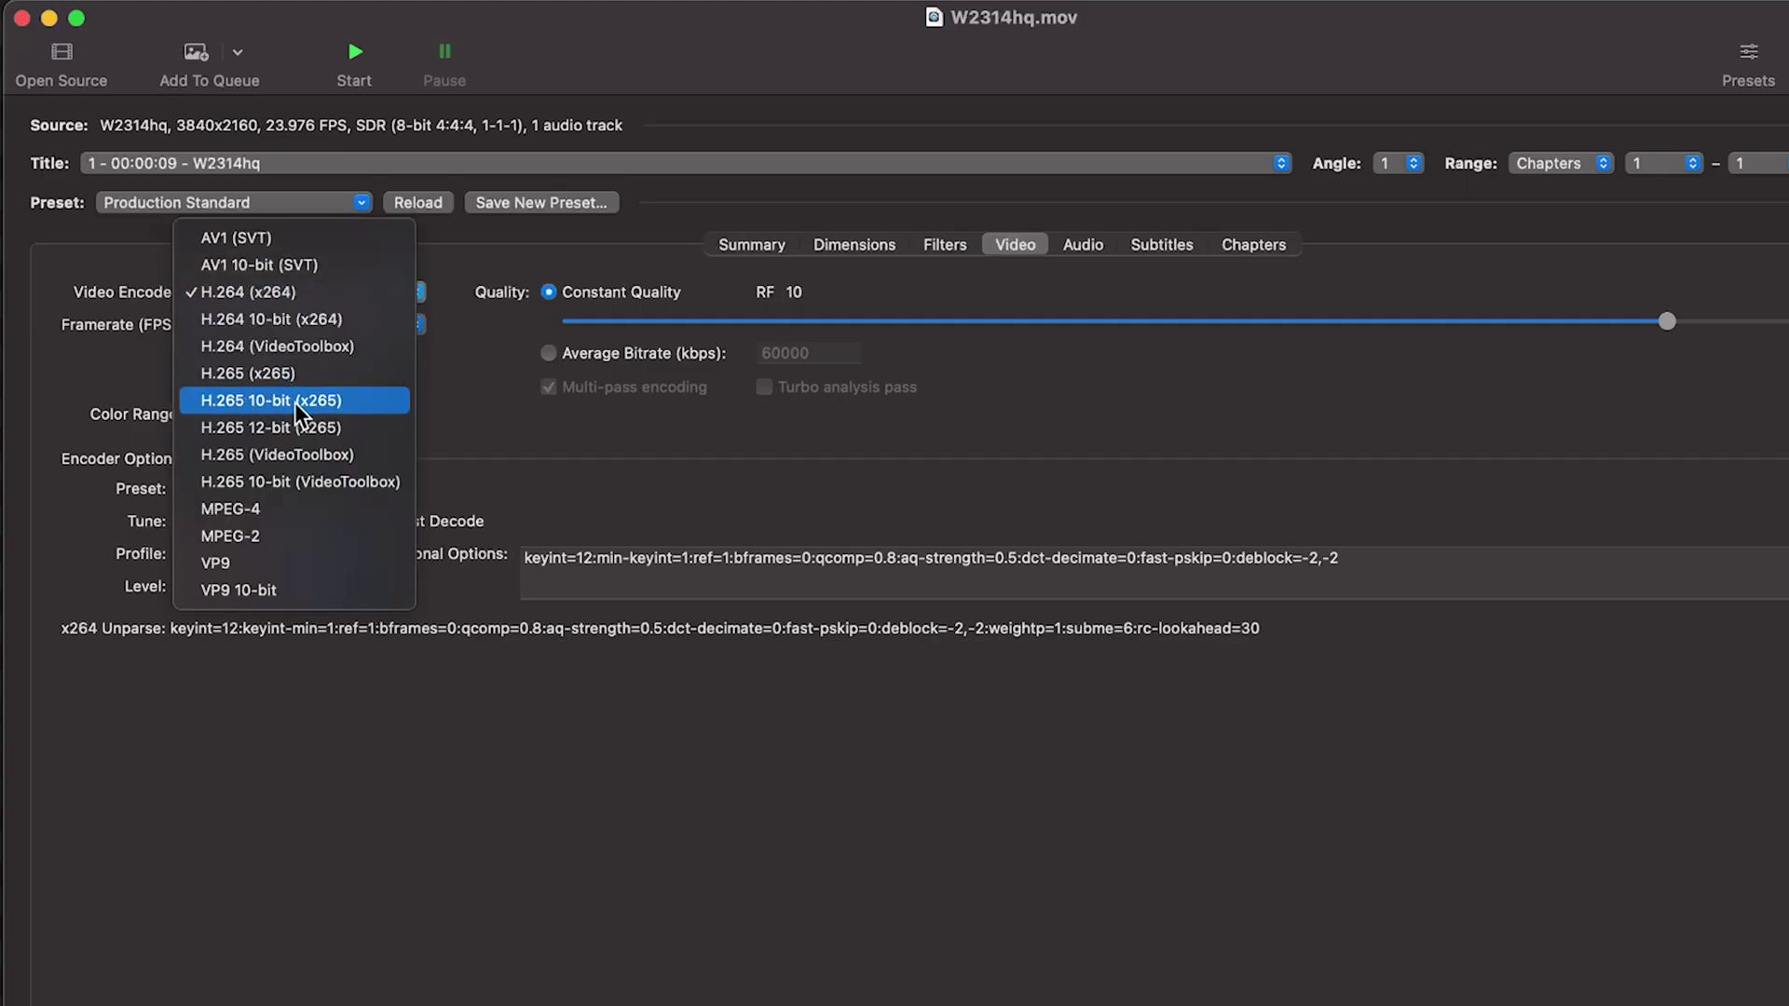
click(244, 297)
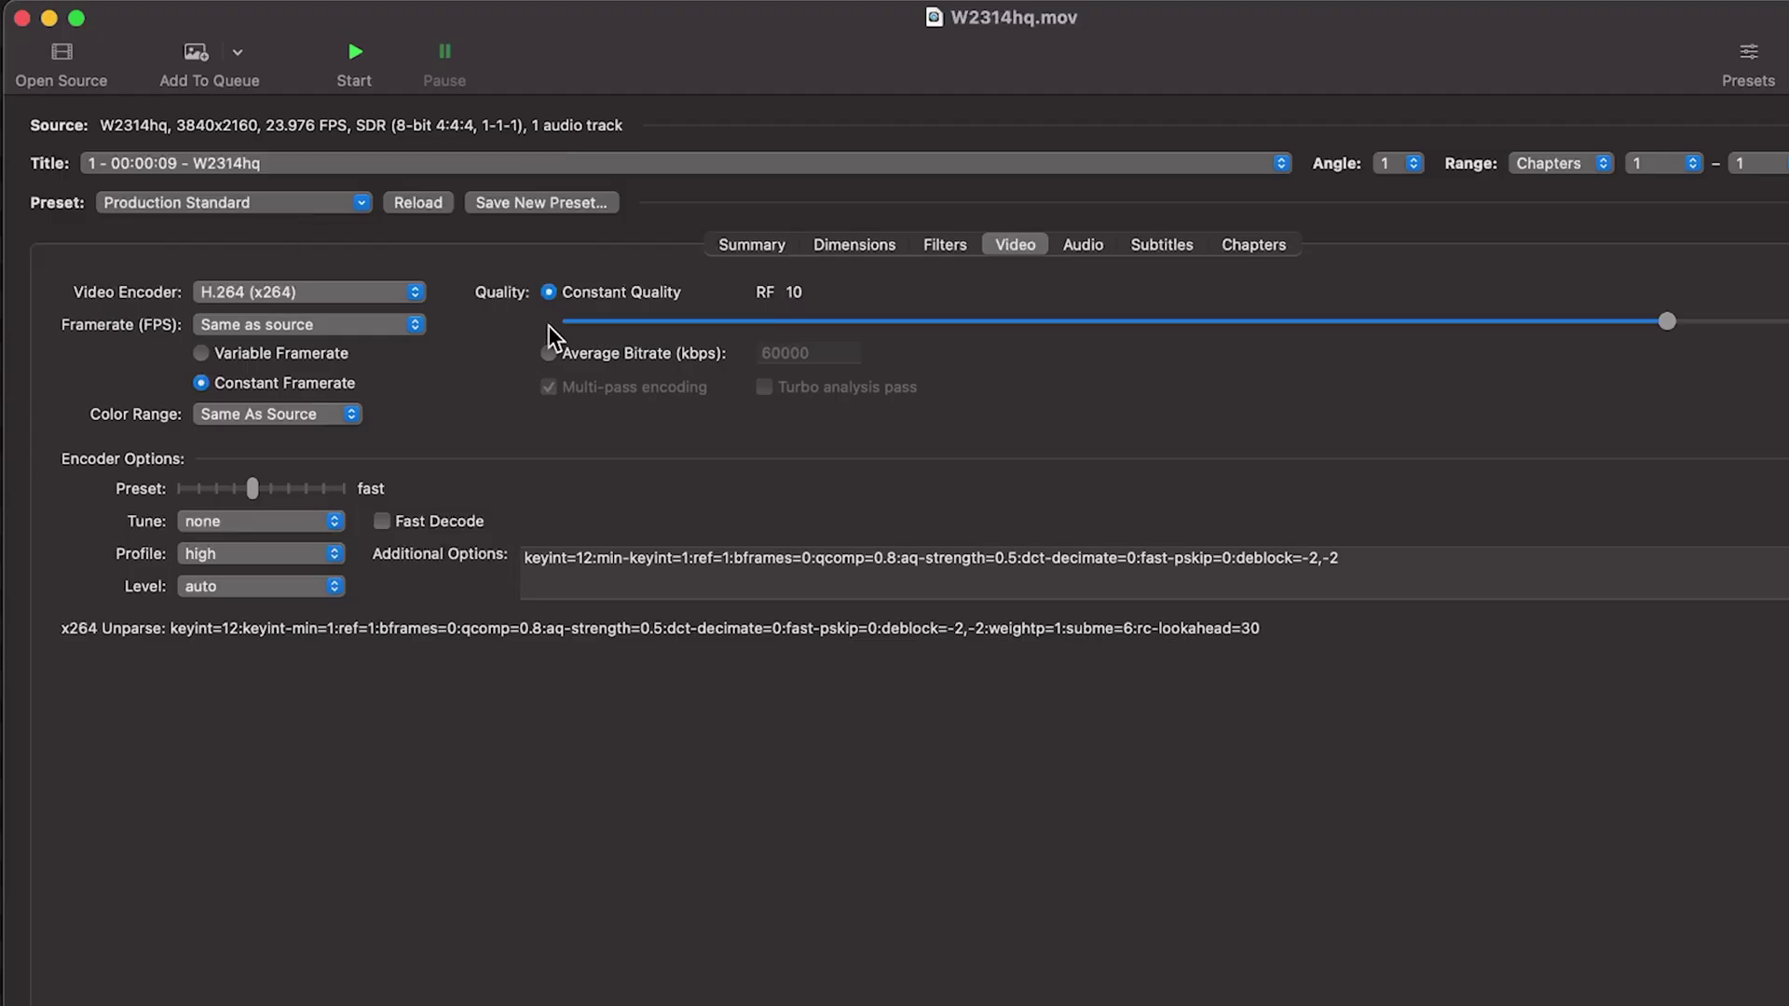
Review the Audio, Subtitles, Chapters and Filters tabs, then return to the Summary preview
click(1083, 244)
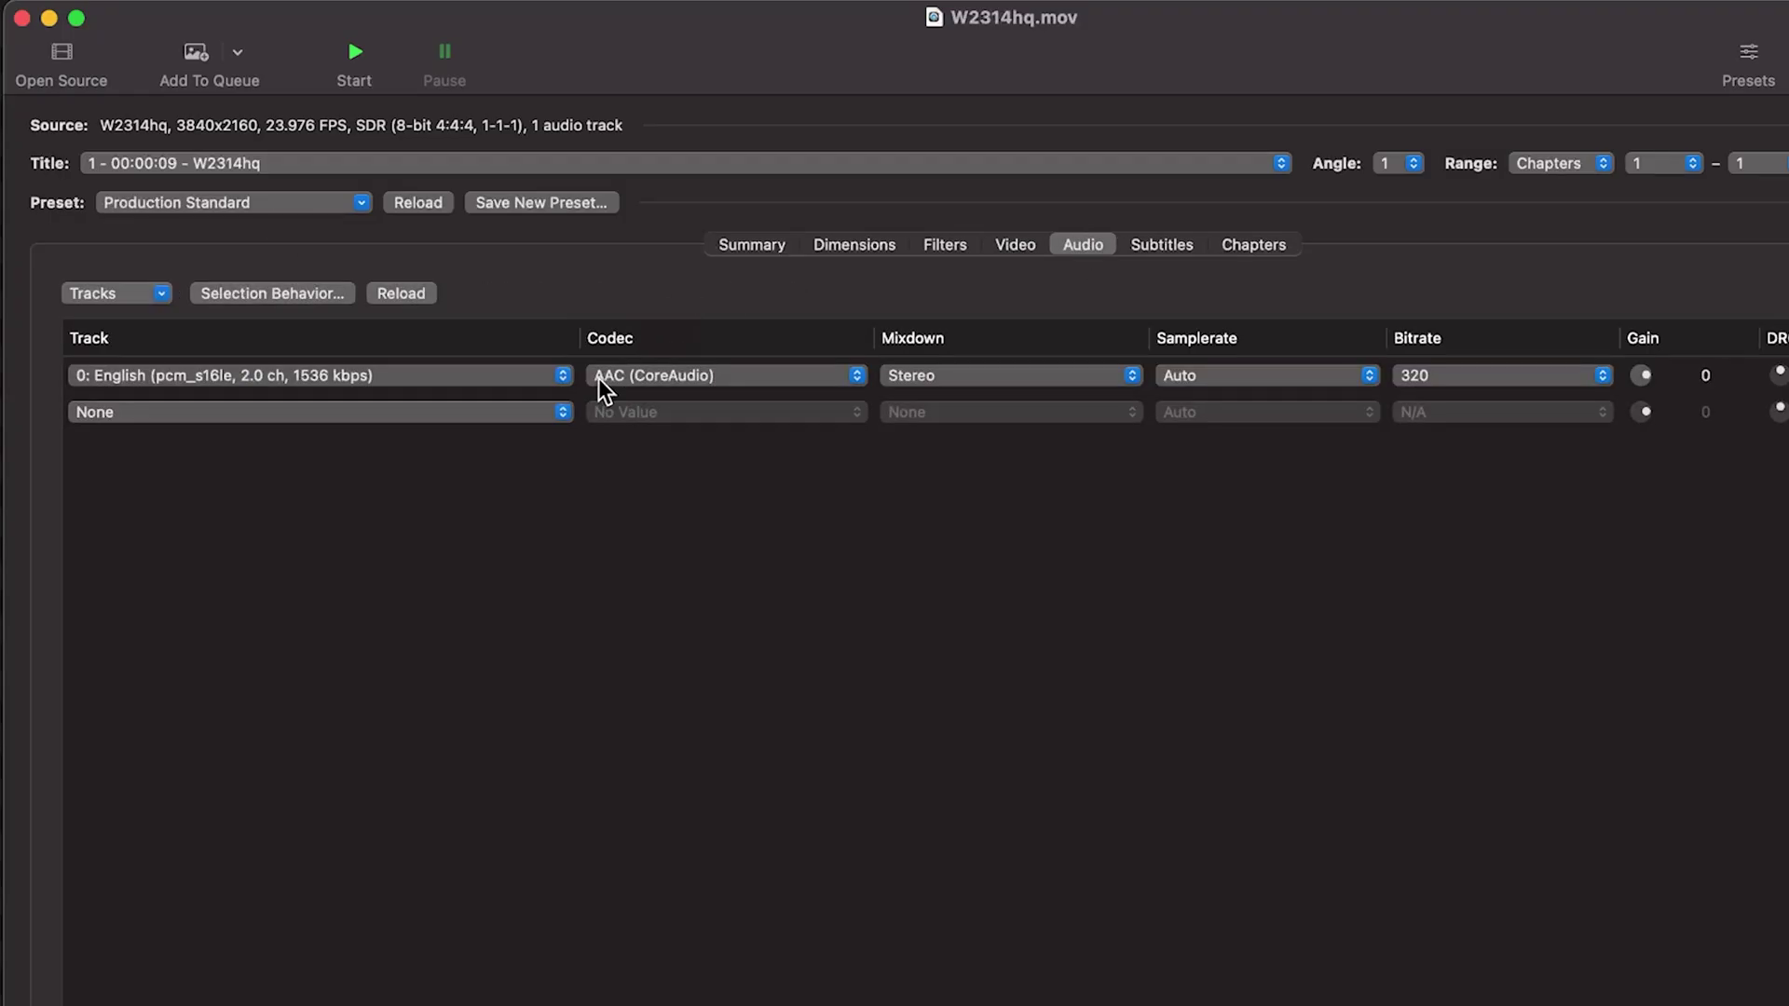
click(1162, 247)
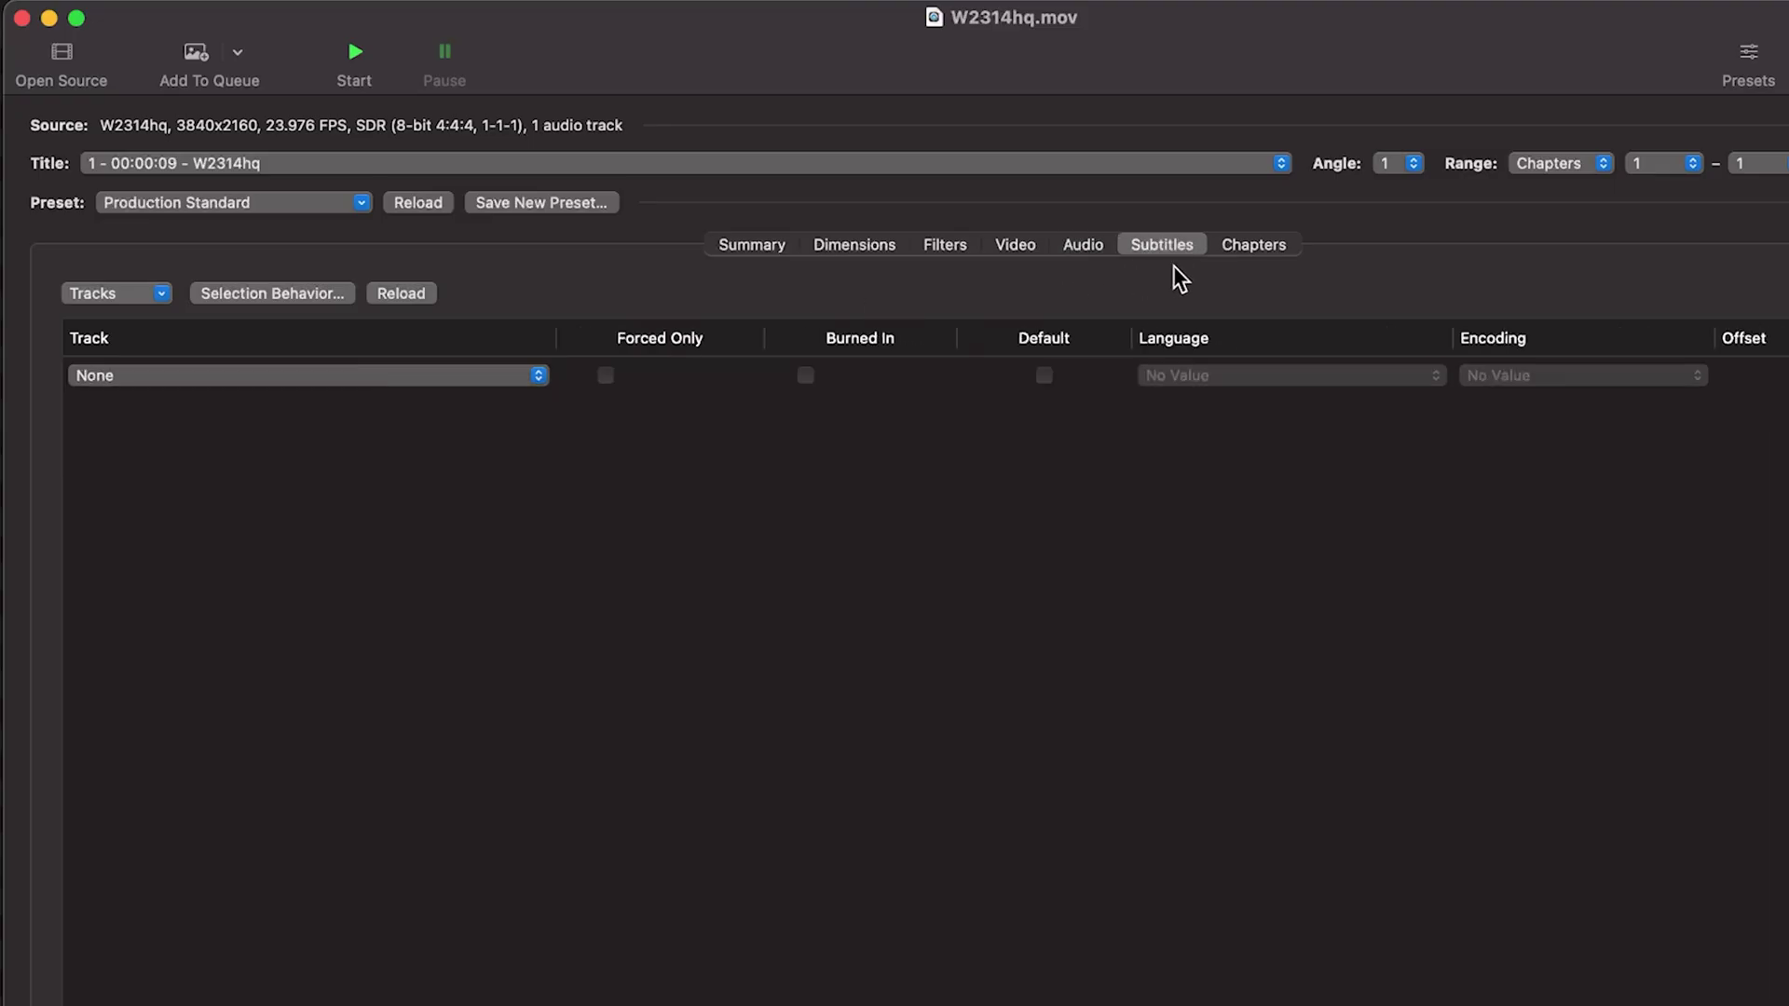
click(1258, 247)
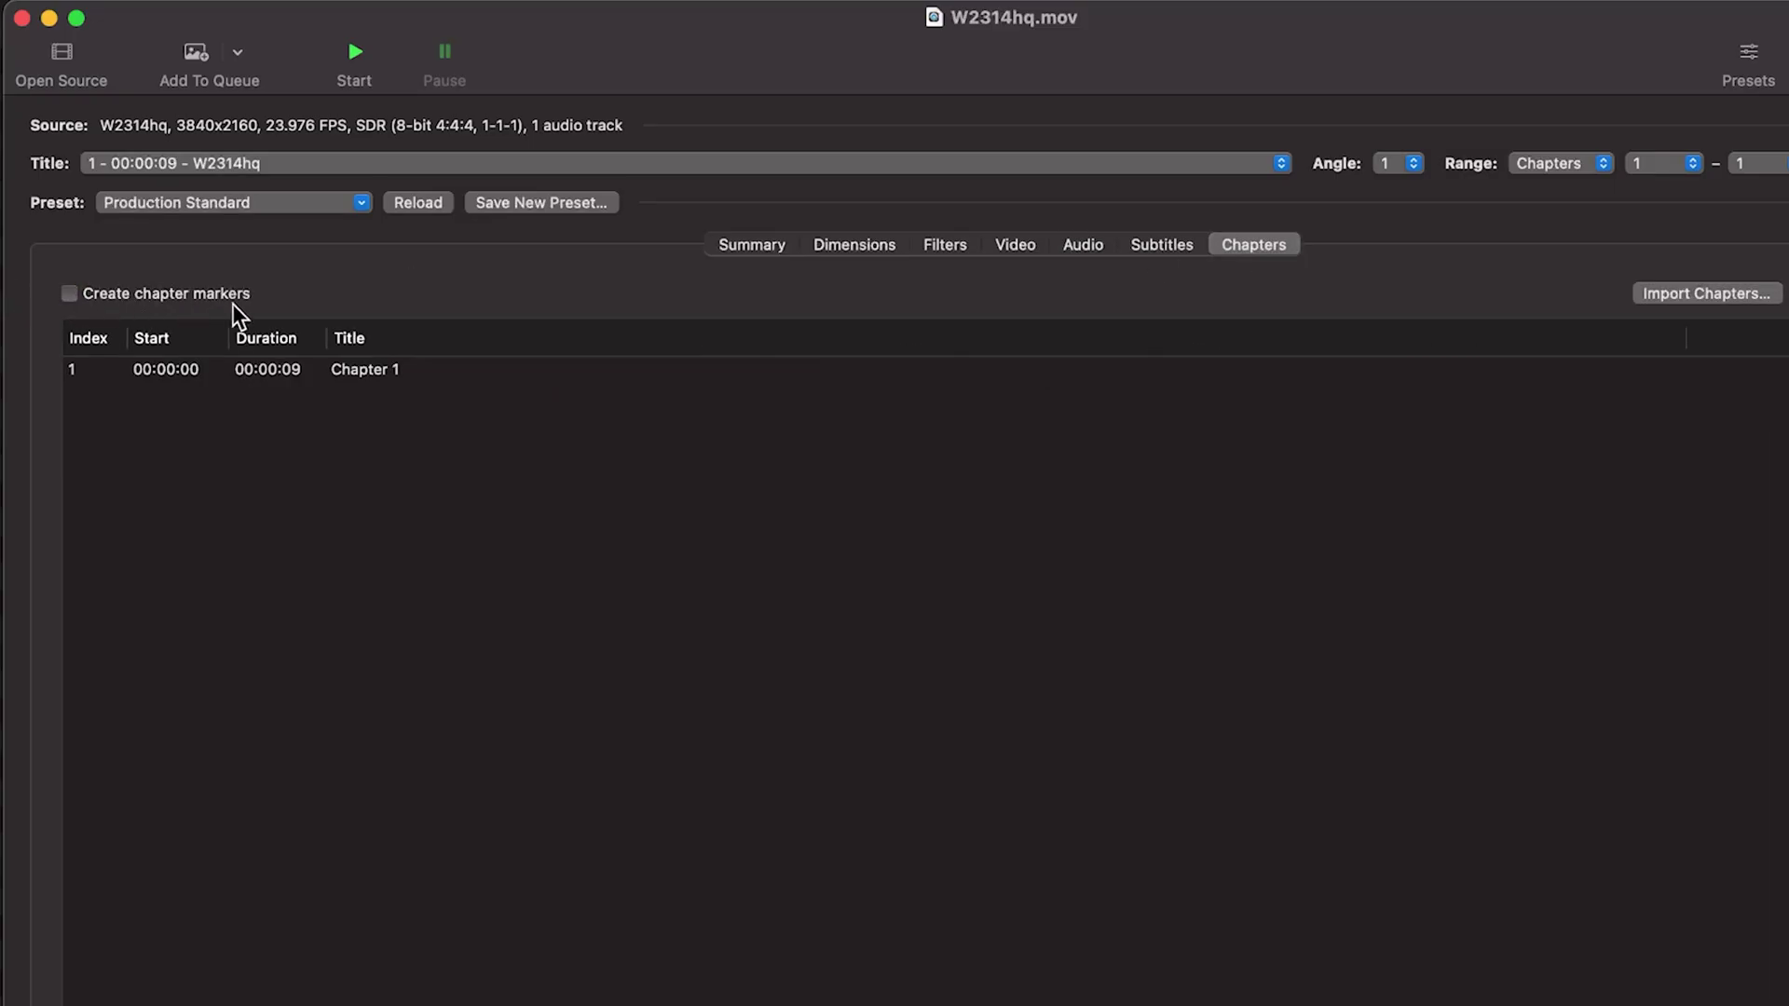
click(948, 248)
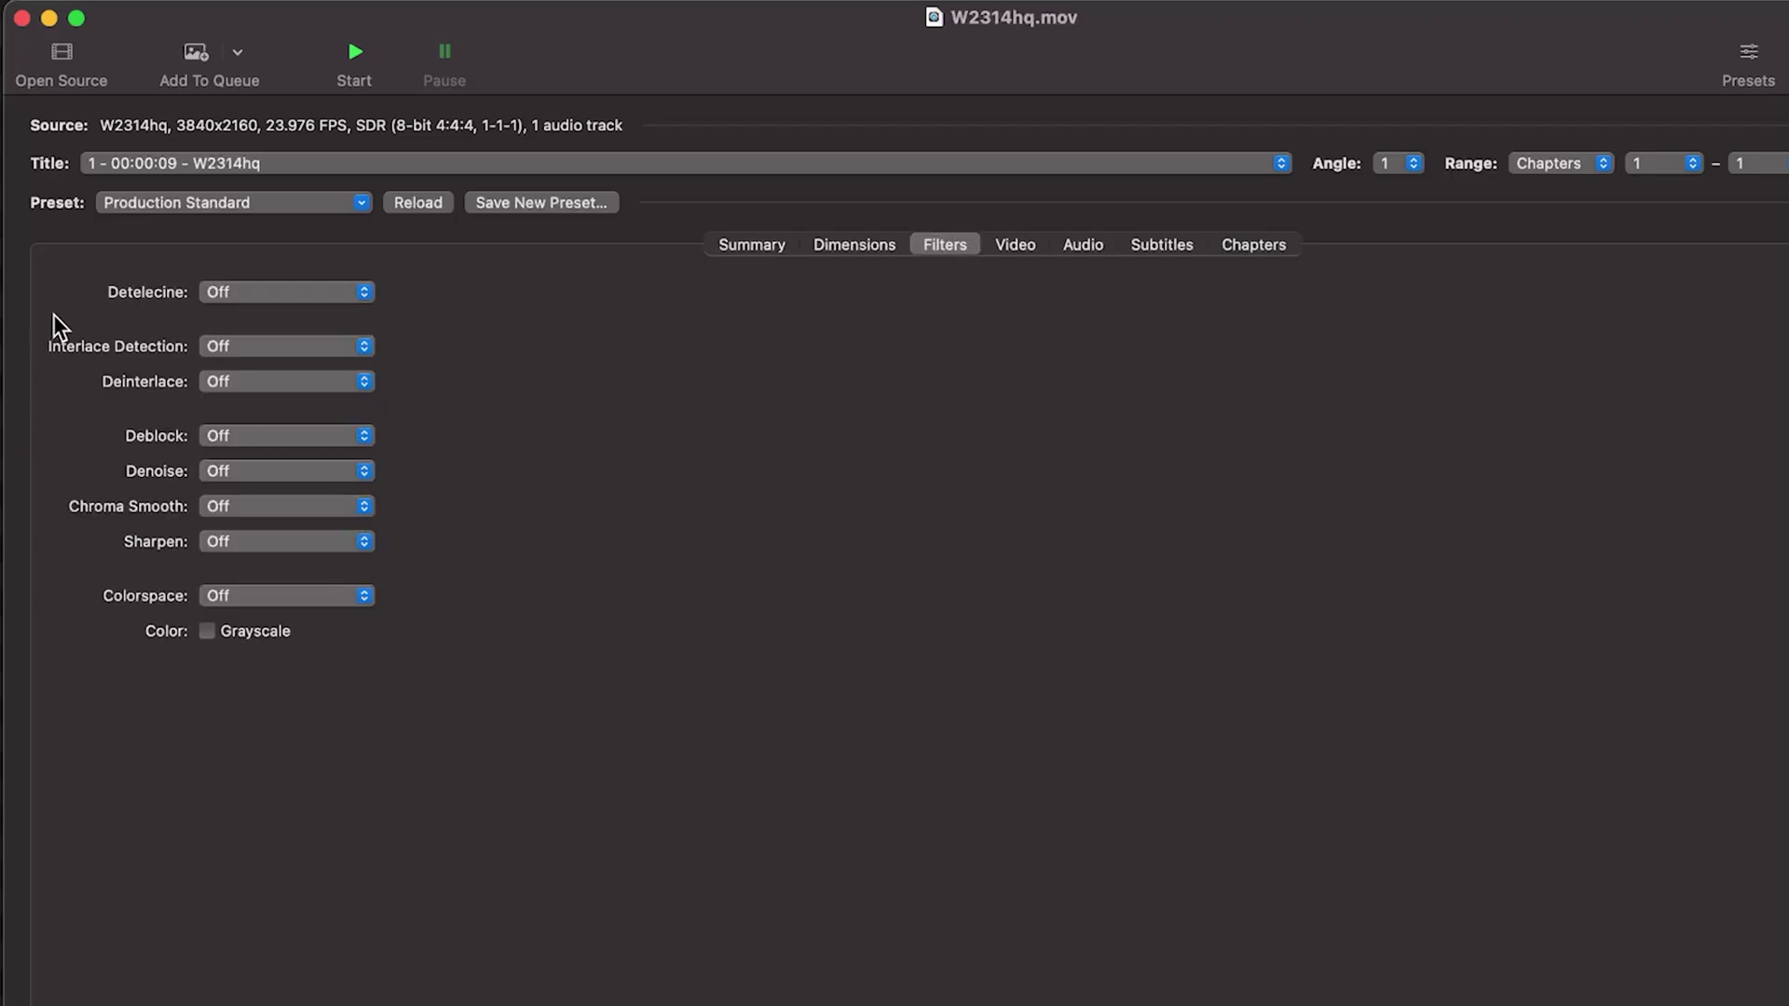
click(753, 248)
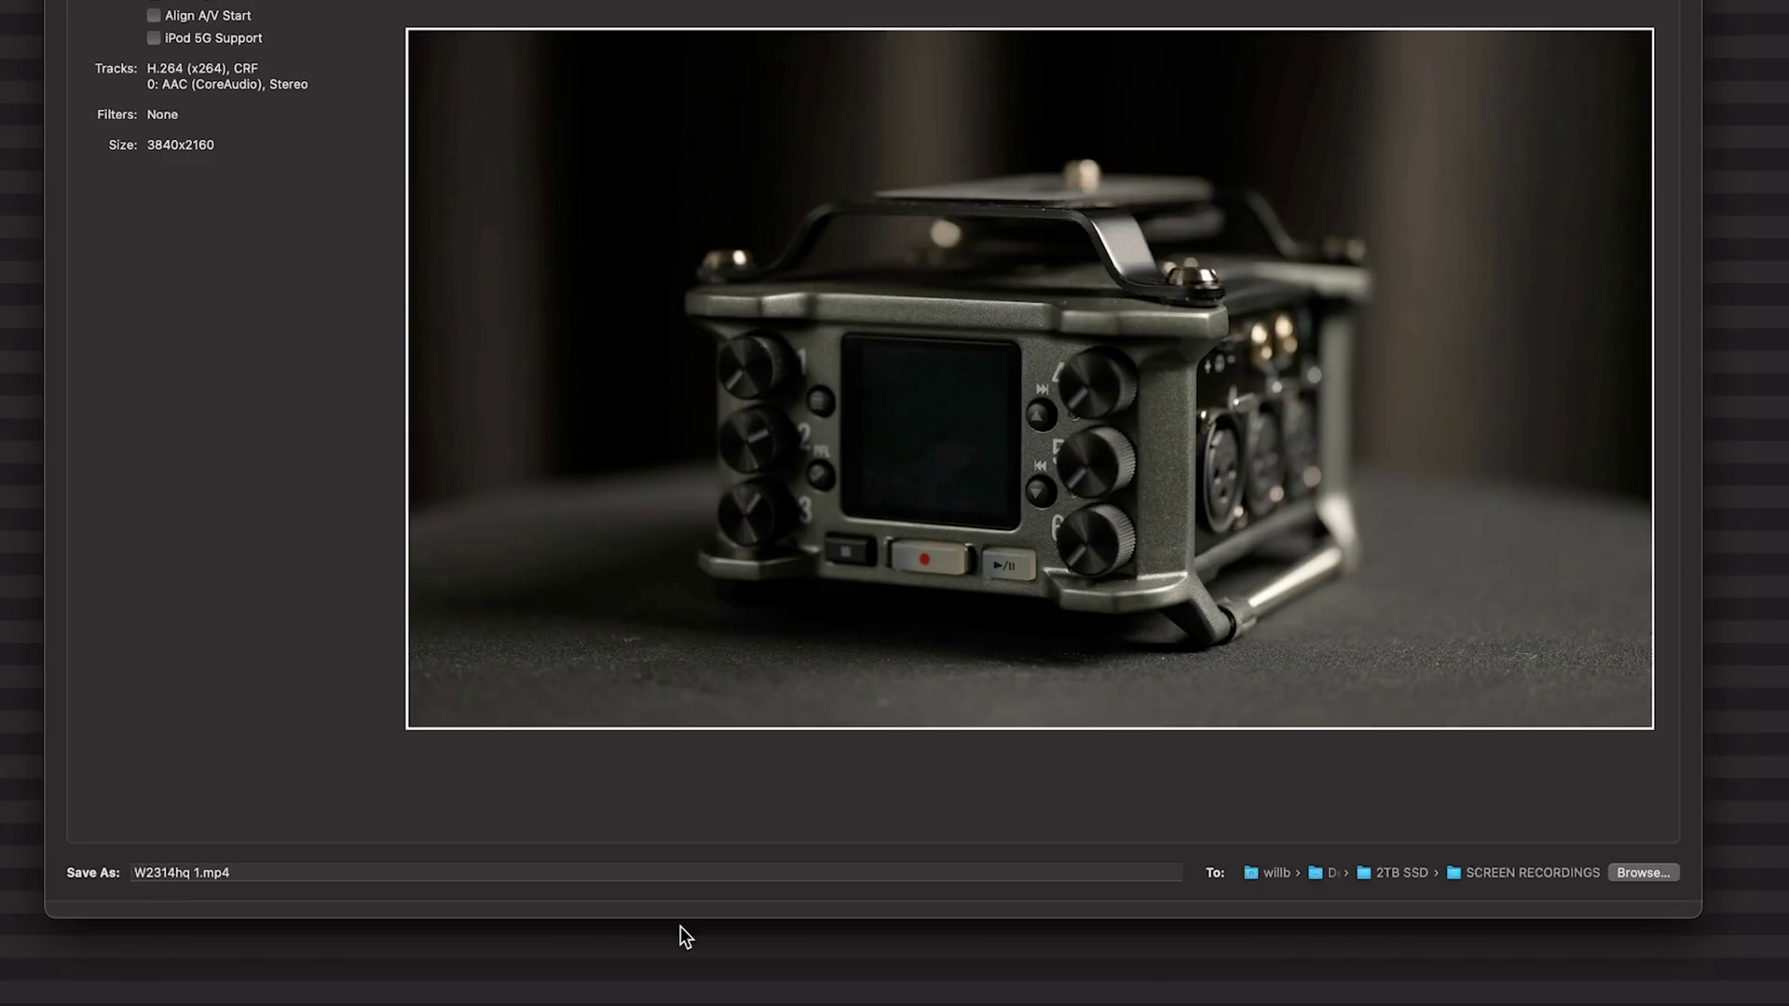
Save the output in LARGE FILE TO REDUCE SIZE, appending '1 COMPRESSED' to the file name
click(1642, 870)
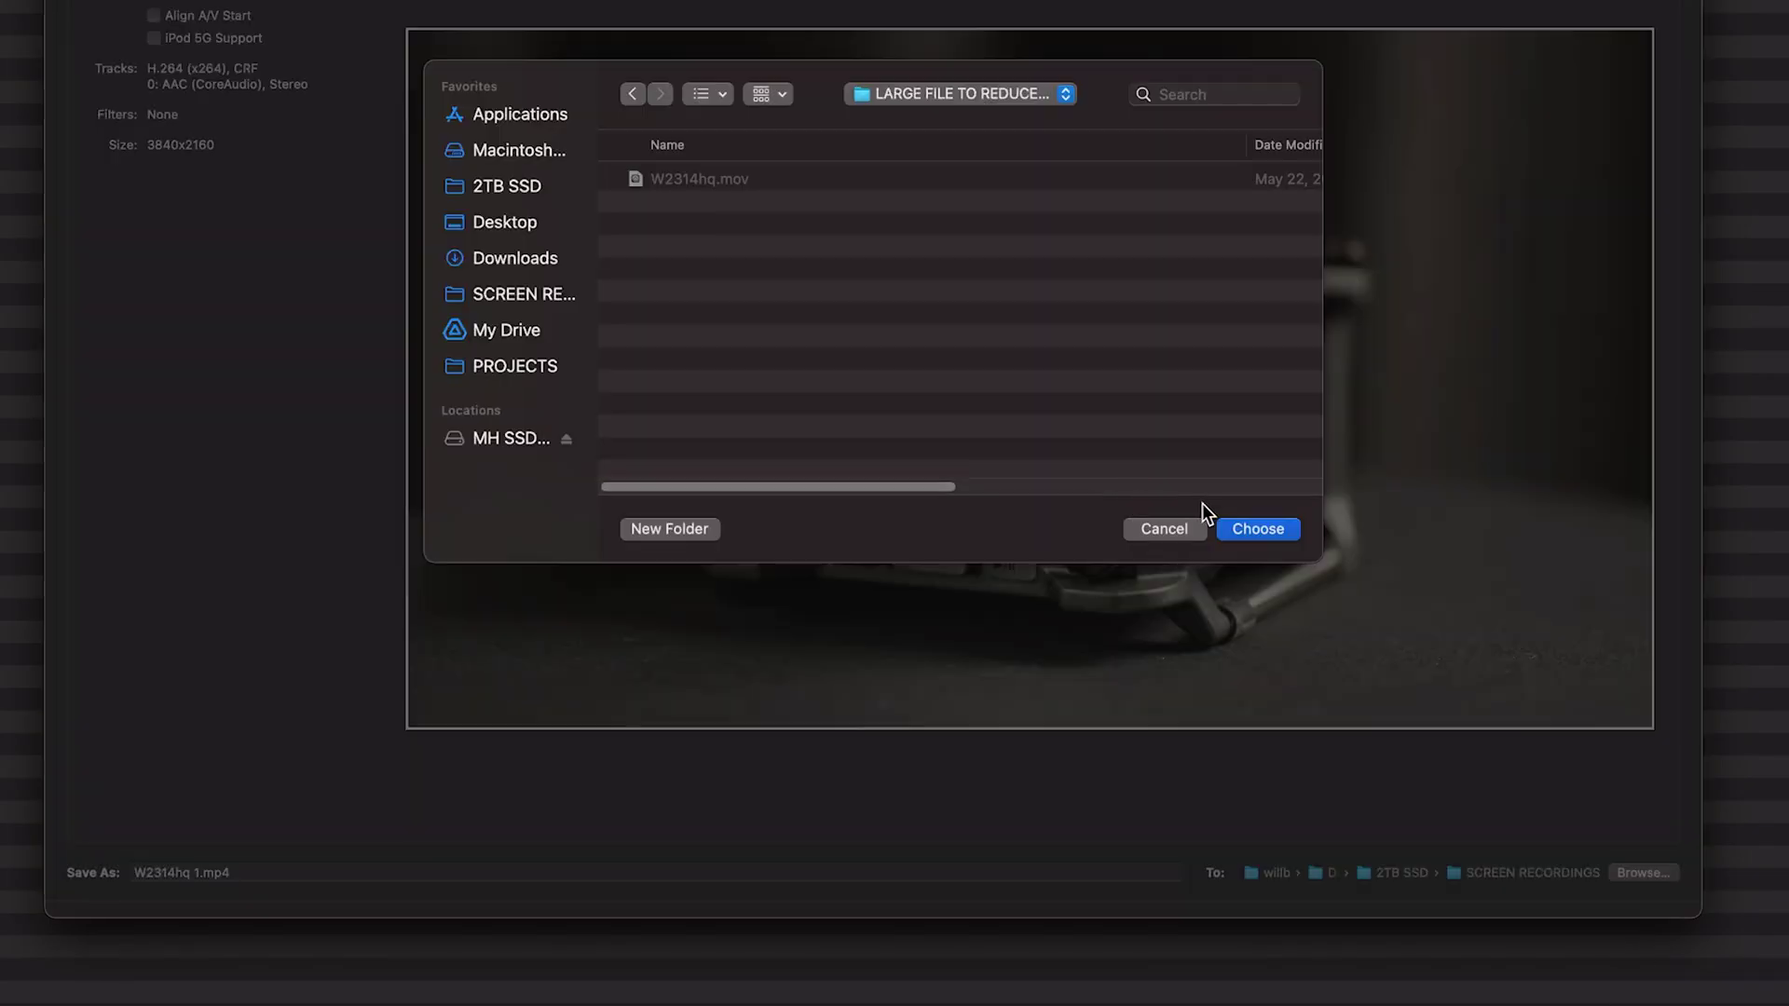
click(1257, 529)
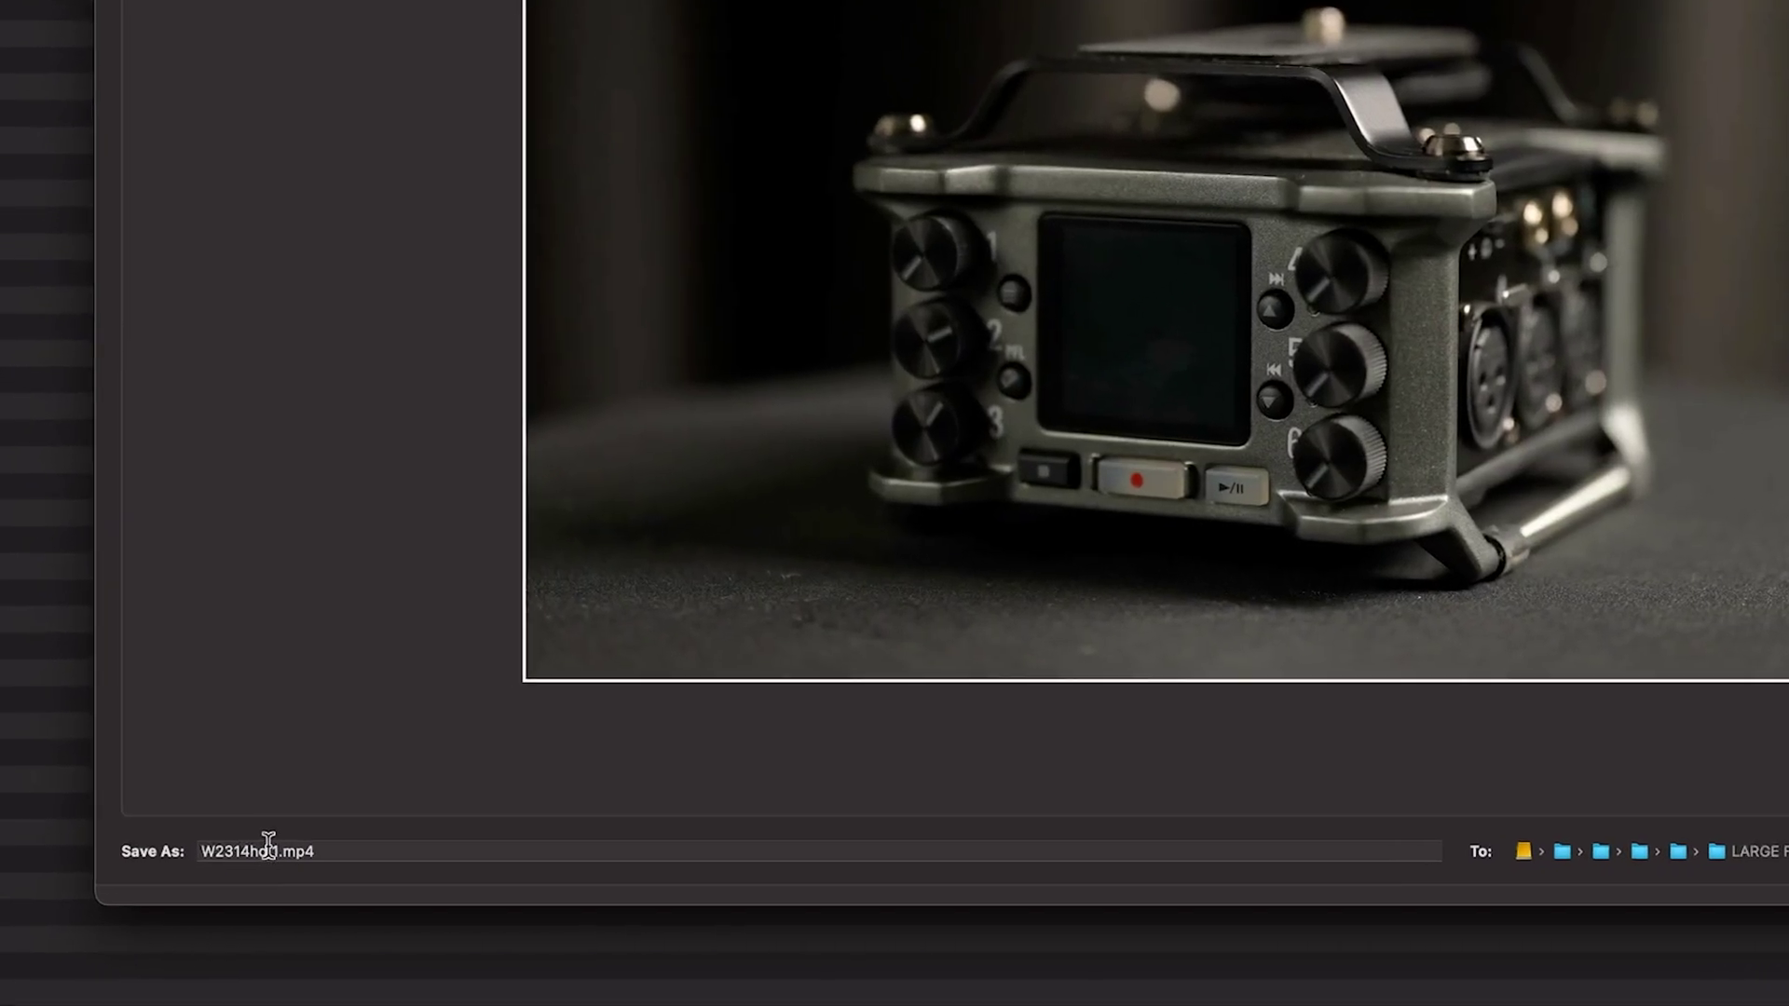
click(269, 848)
text(1 COM)
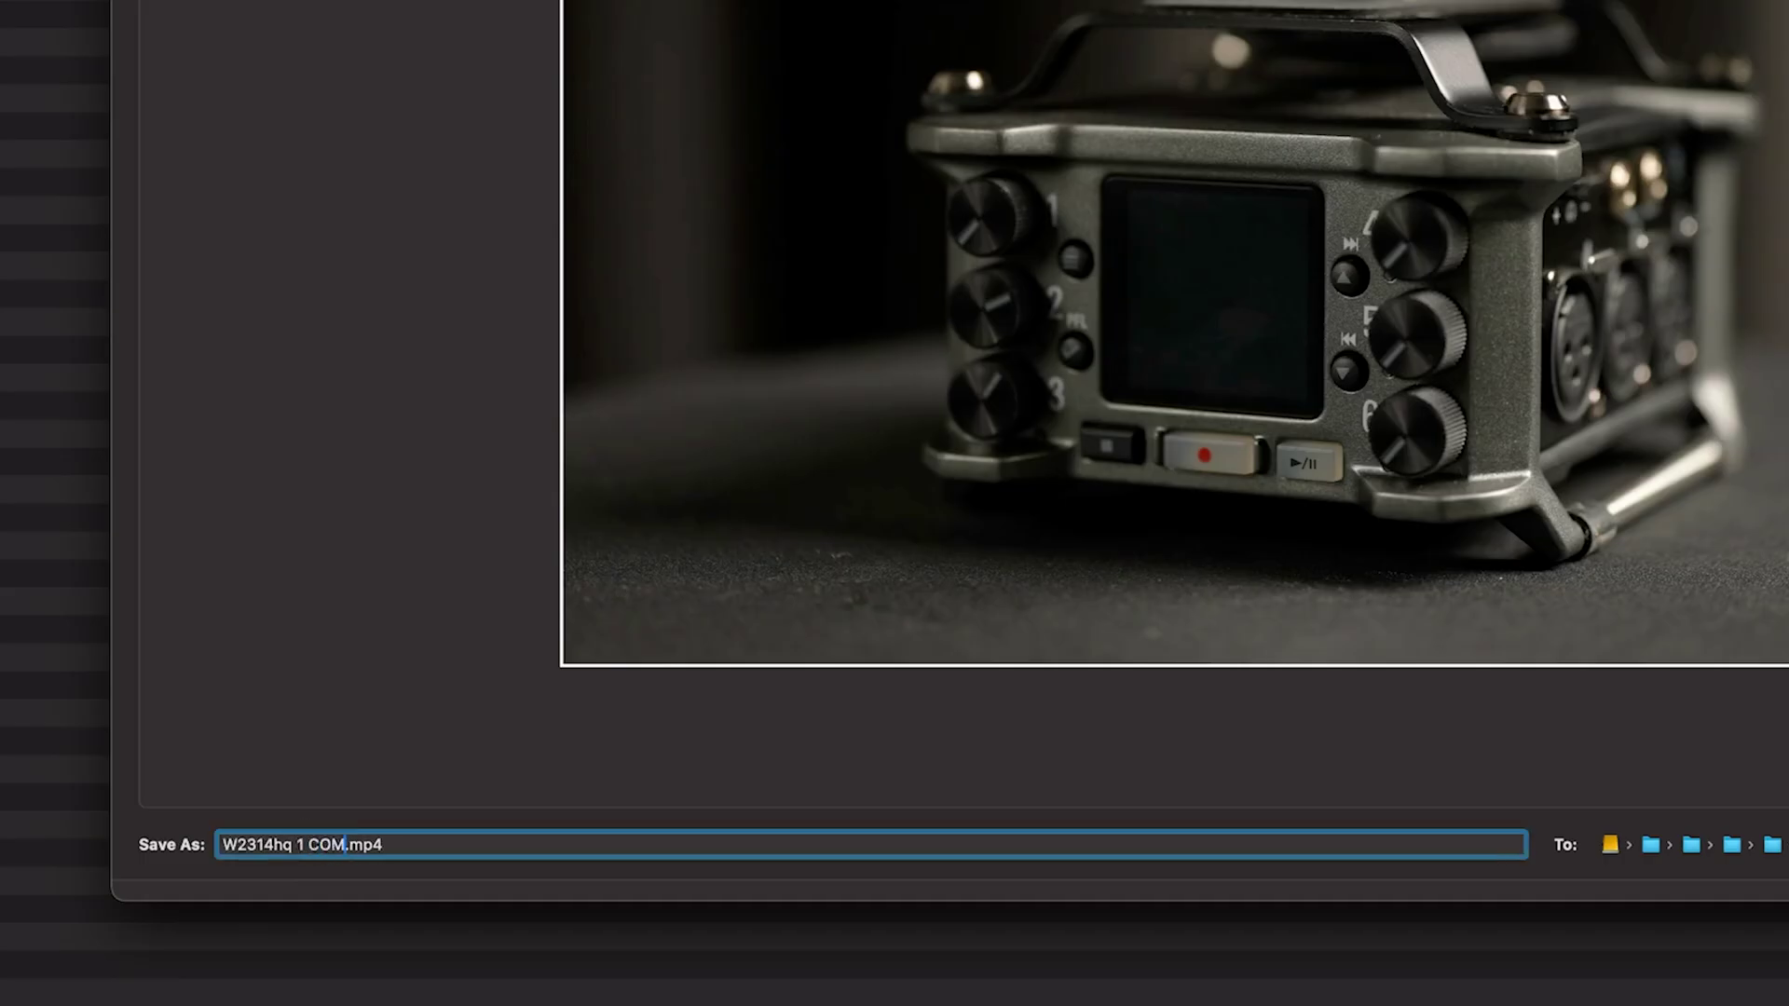
text(PRESSED)
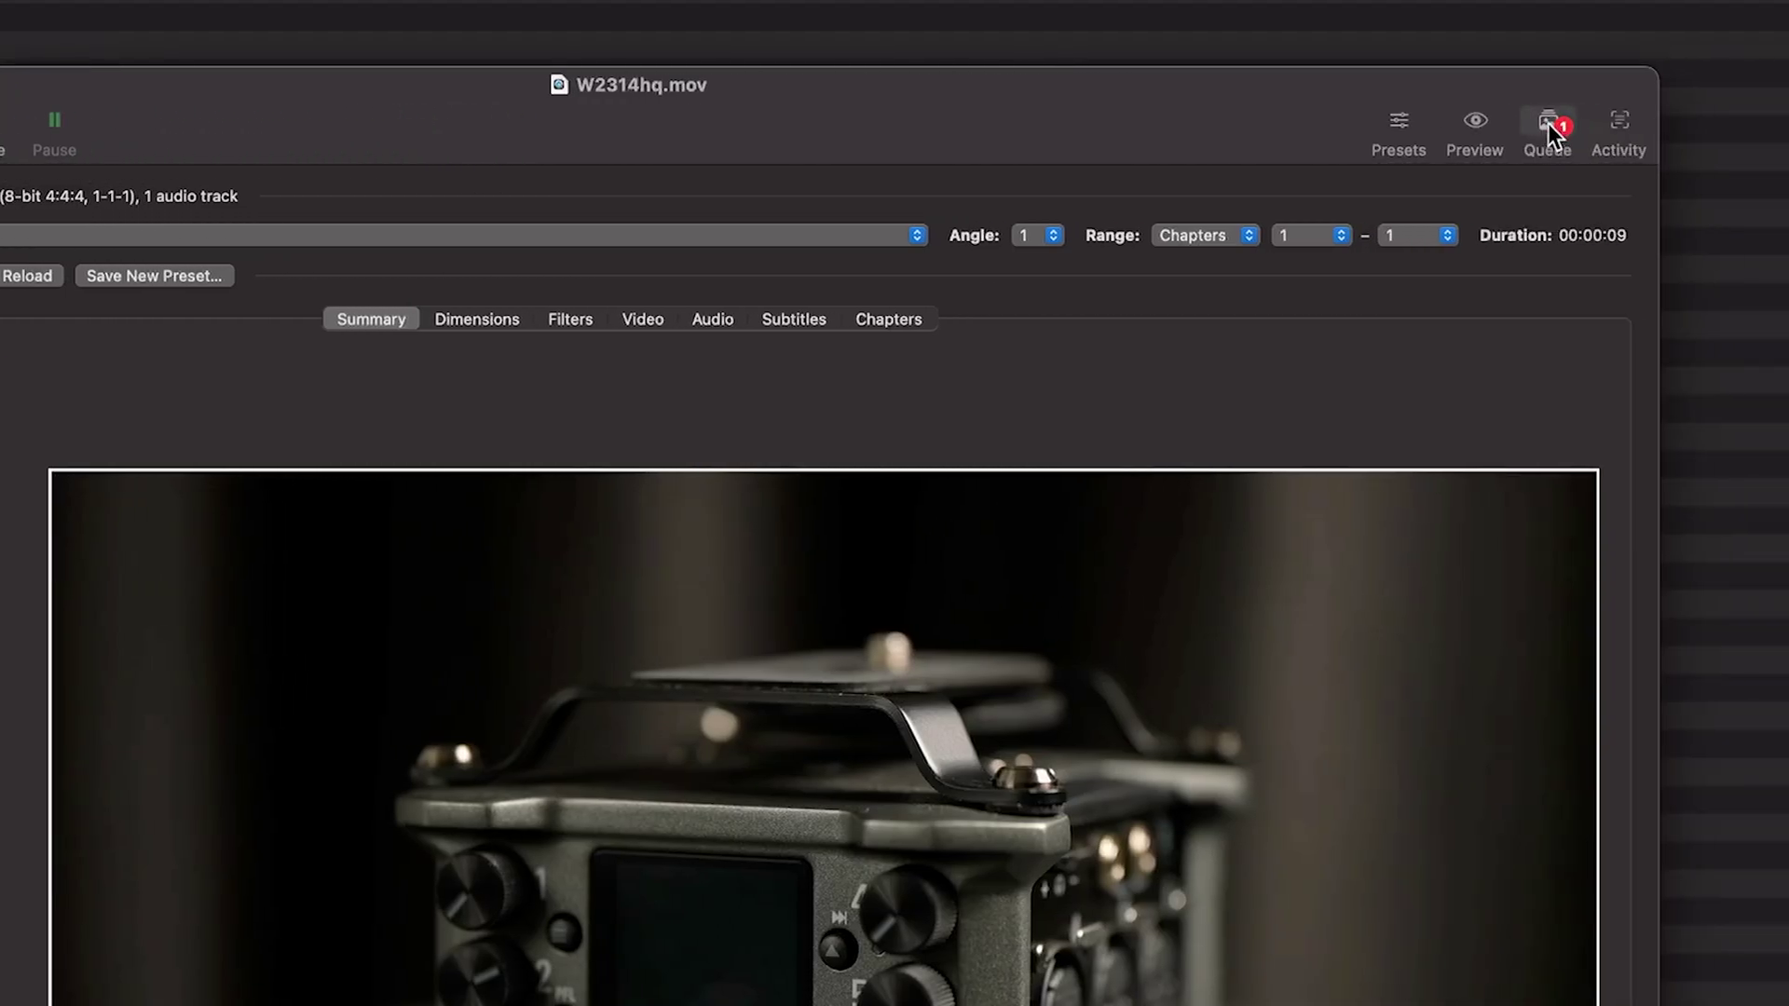
Start the queued encode of W2314hq 1 COMPRESSED.mp4 from the Queue window
click(1549, 123)
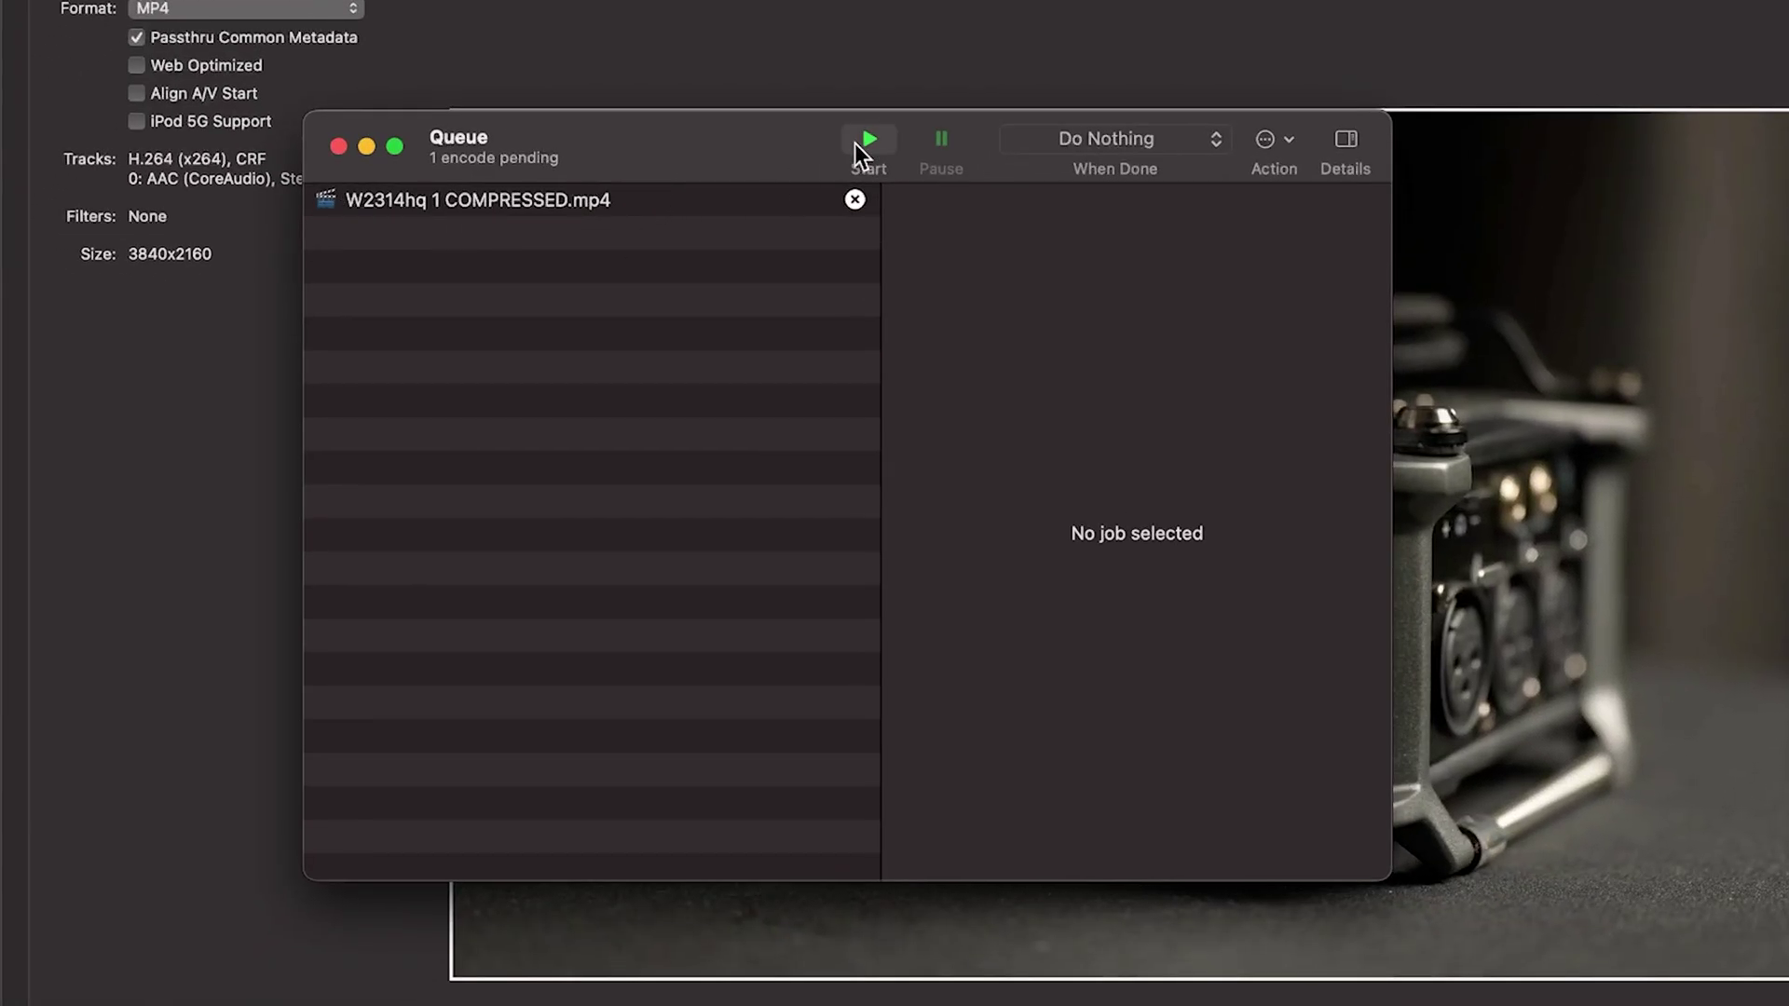
click(867, 141)
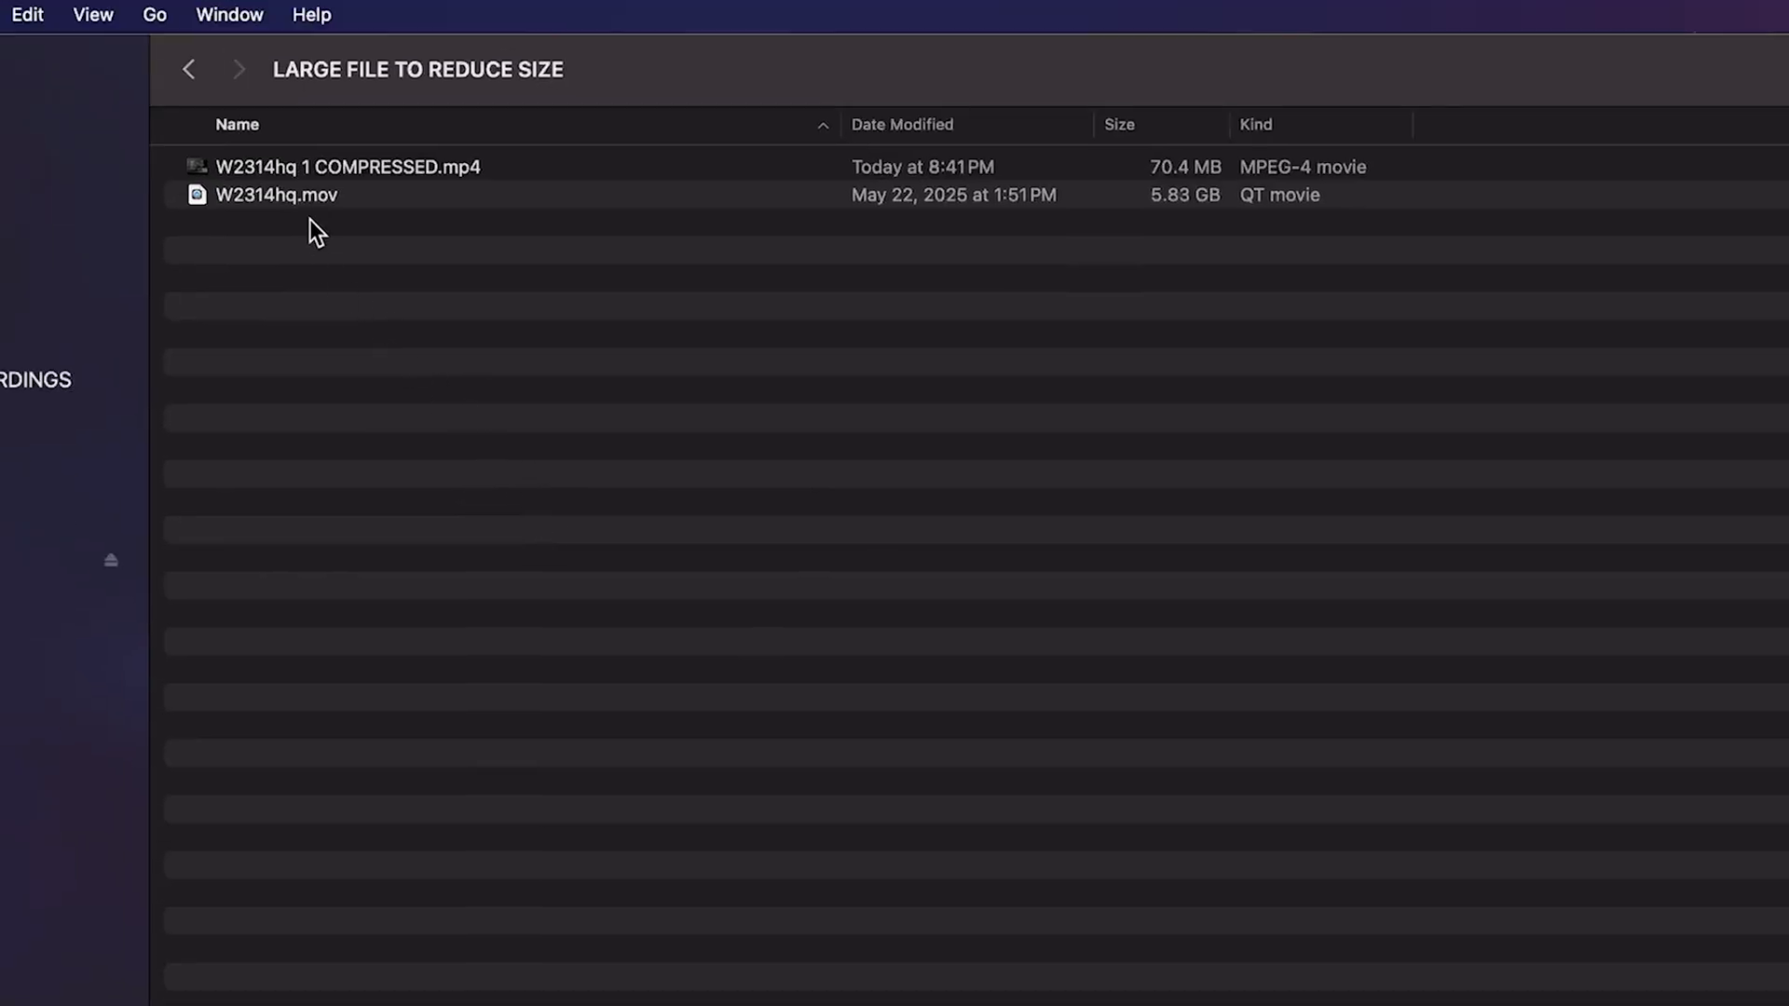
Select the 5.83 GB W2314hq.mov, then the 70.4 MB W2314hq 1 COMPRESSED.mp4
click(308, 196)
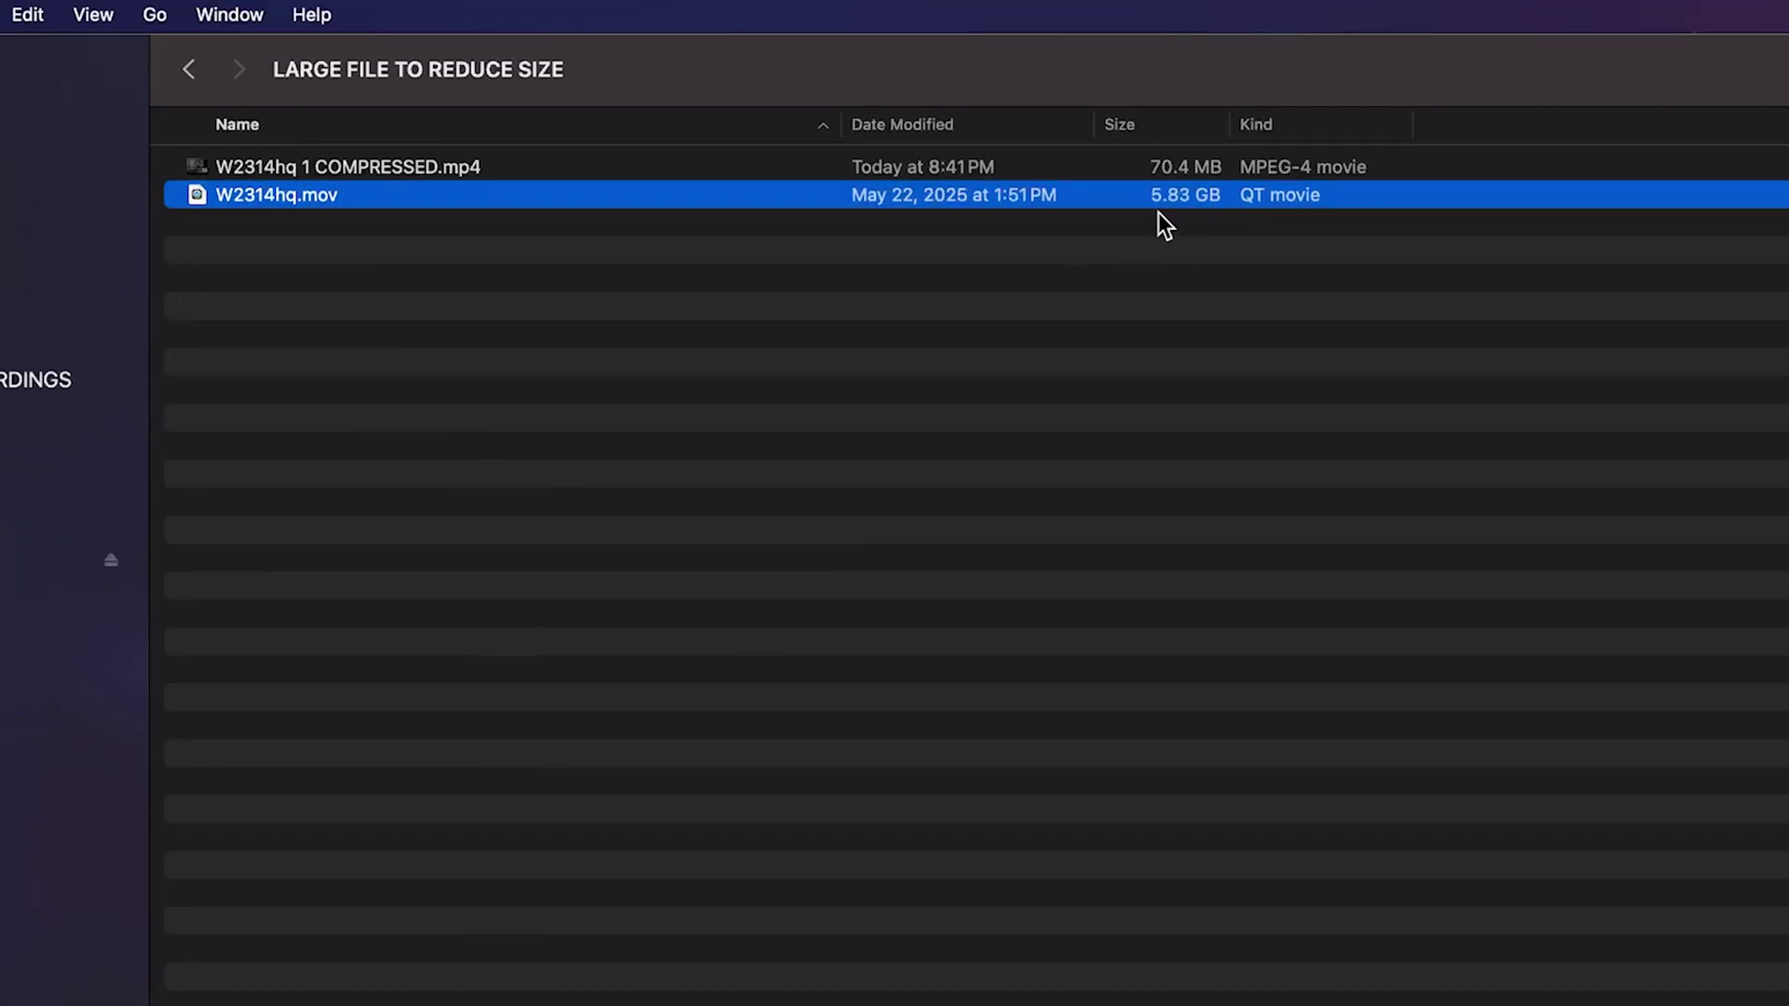
click(427, 167)
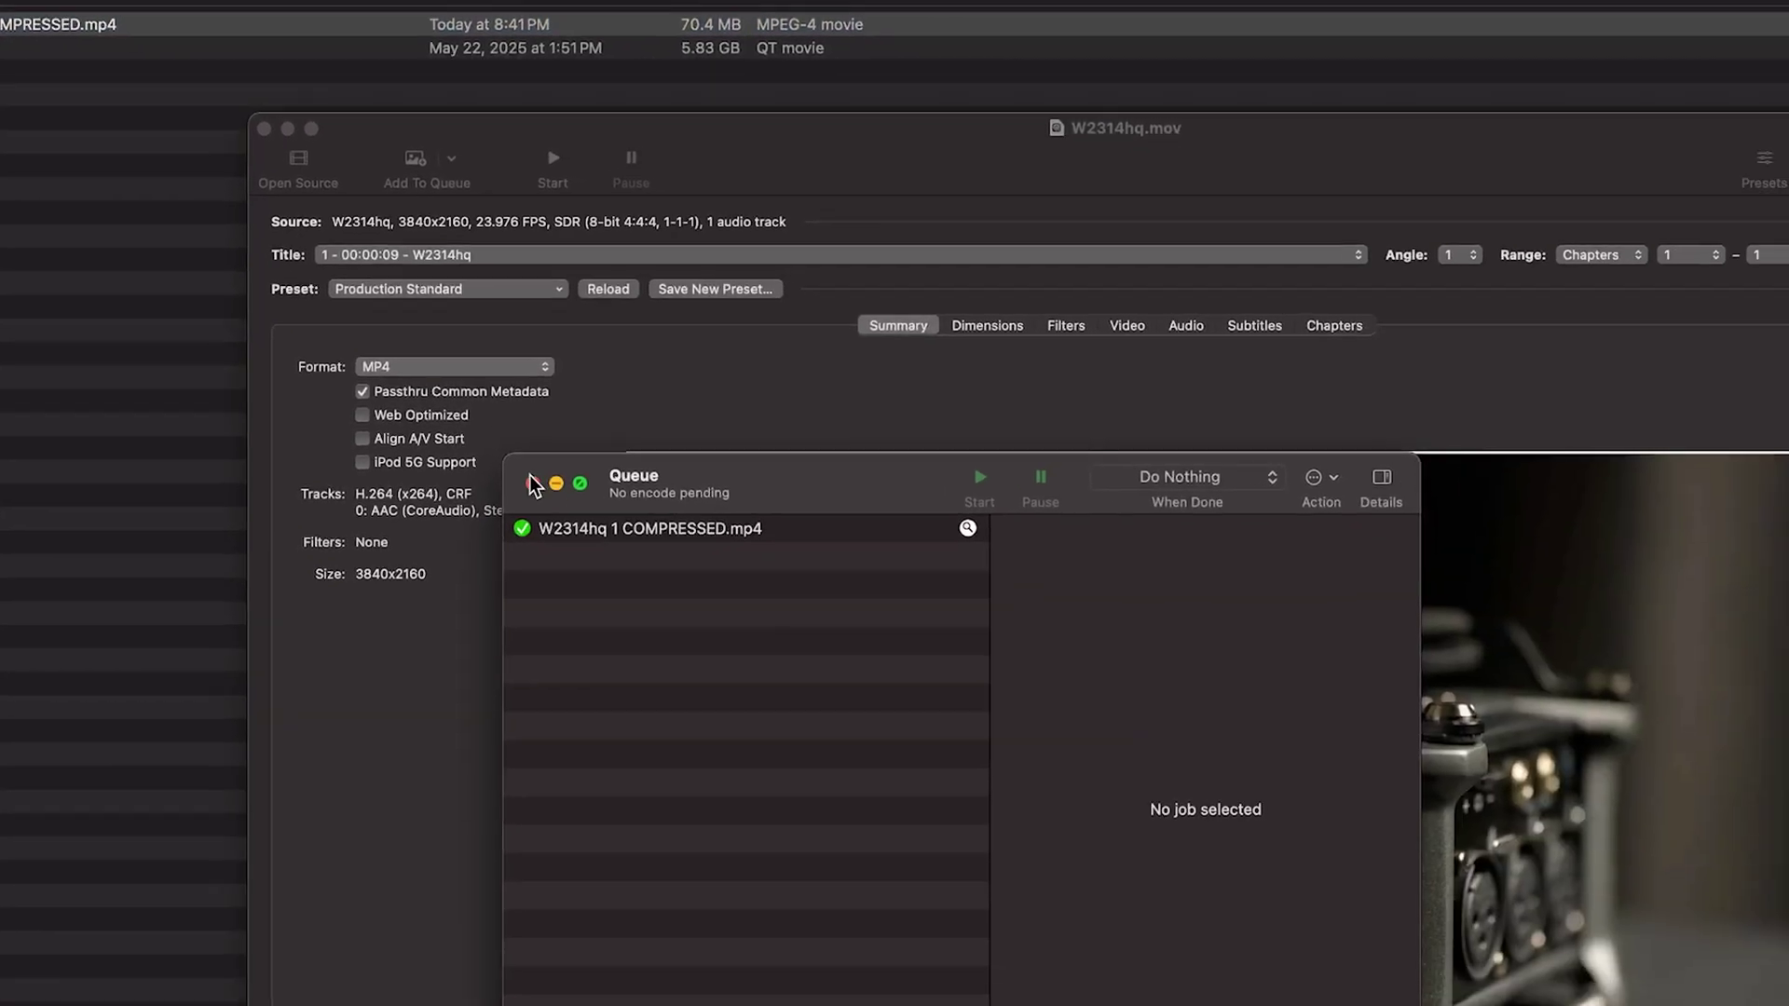
Close the finished HandBrake queue and return to the main window's Video settings
click(531, 483)
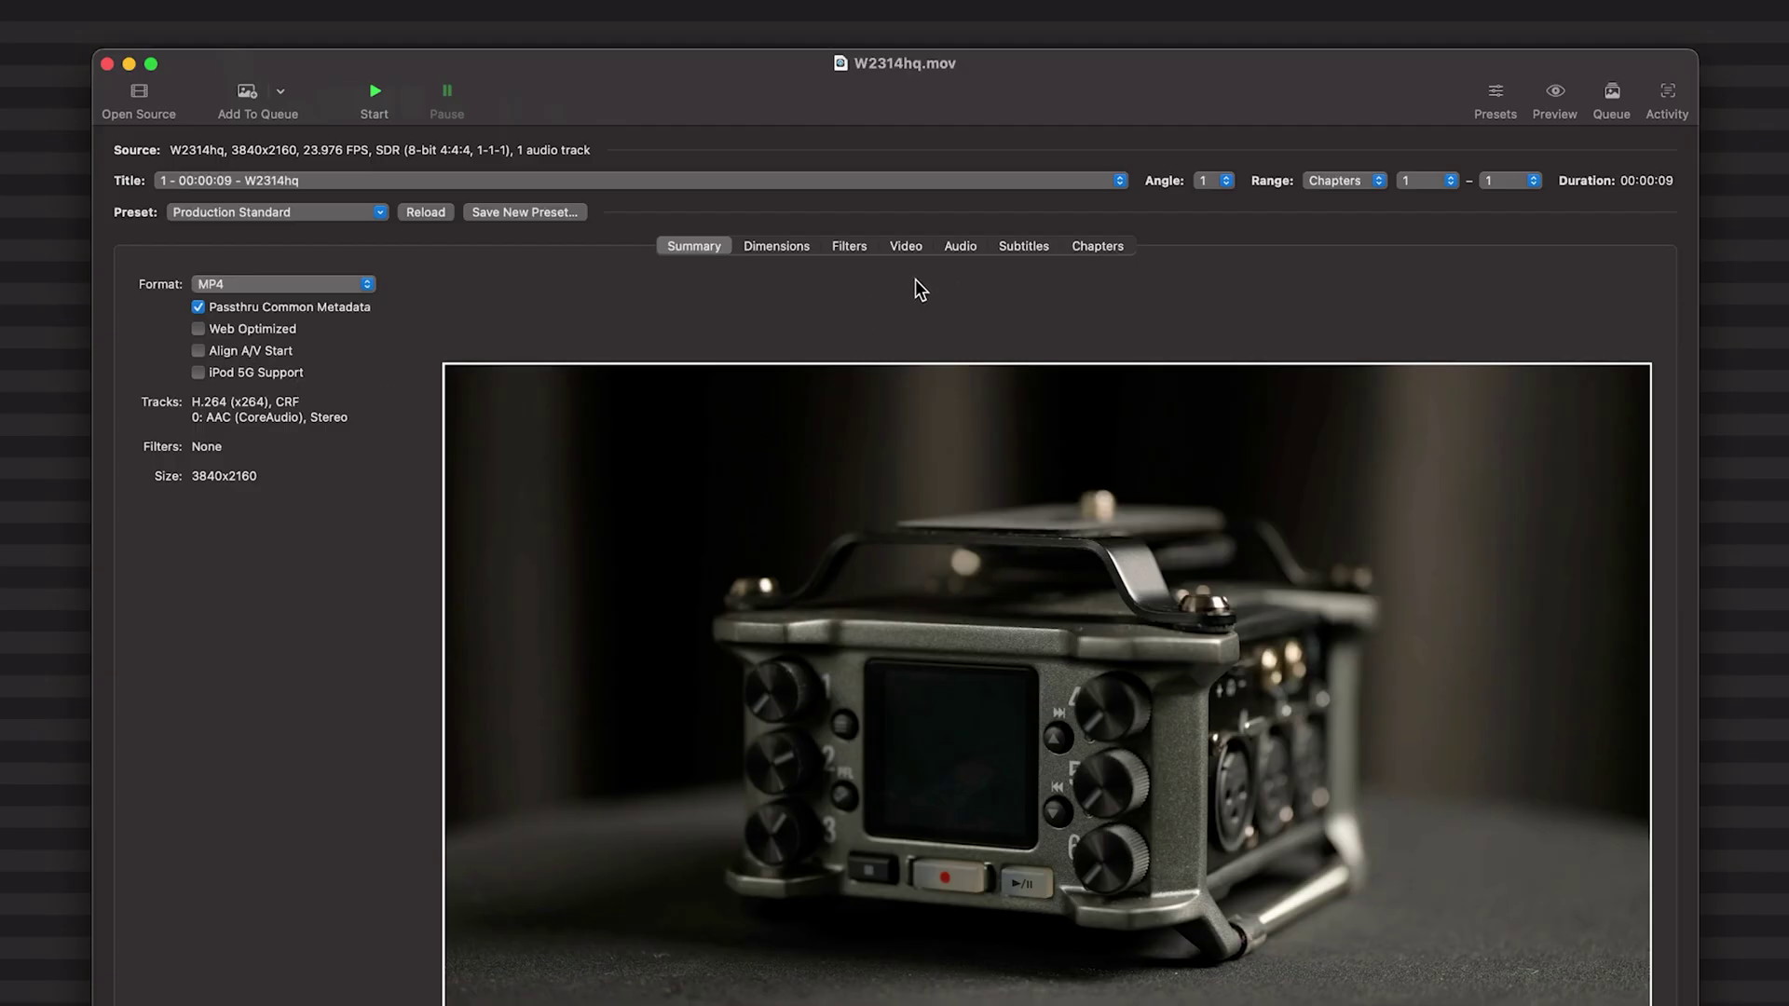
click(909, 248)
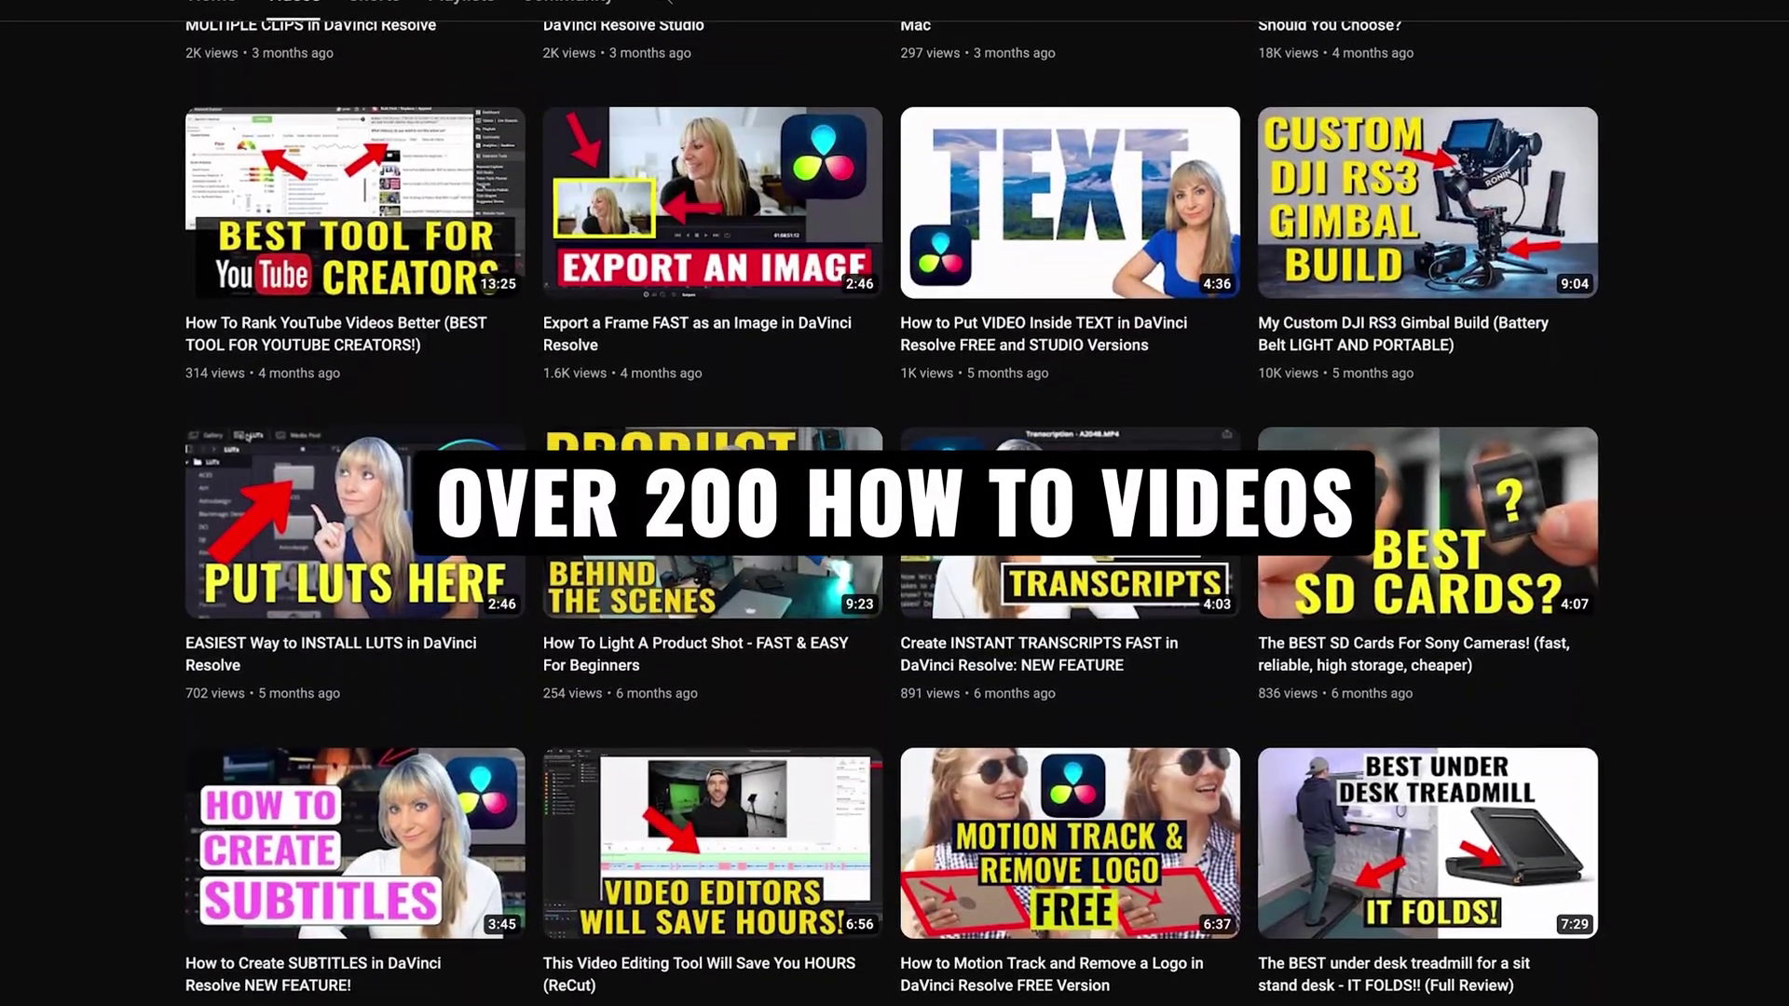
Scroll down the YouTube channel's Videos page to the DaVinci Resolve, Premiere Pro and After Effects tutorials
scroll(895, 503, down, 3)
scroll(895, 503, down, 6)
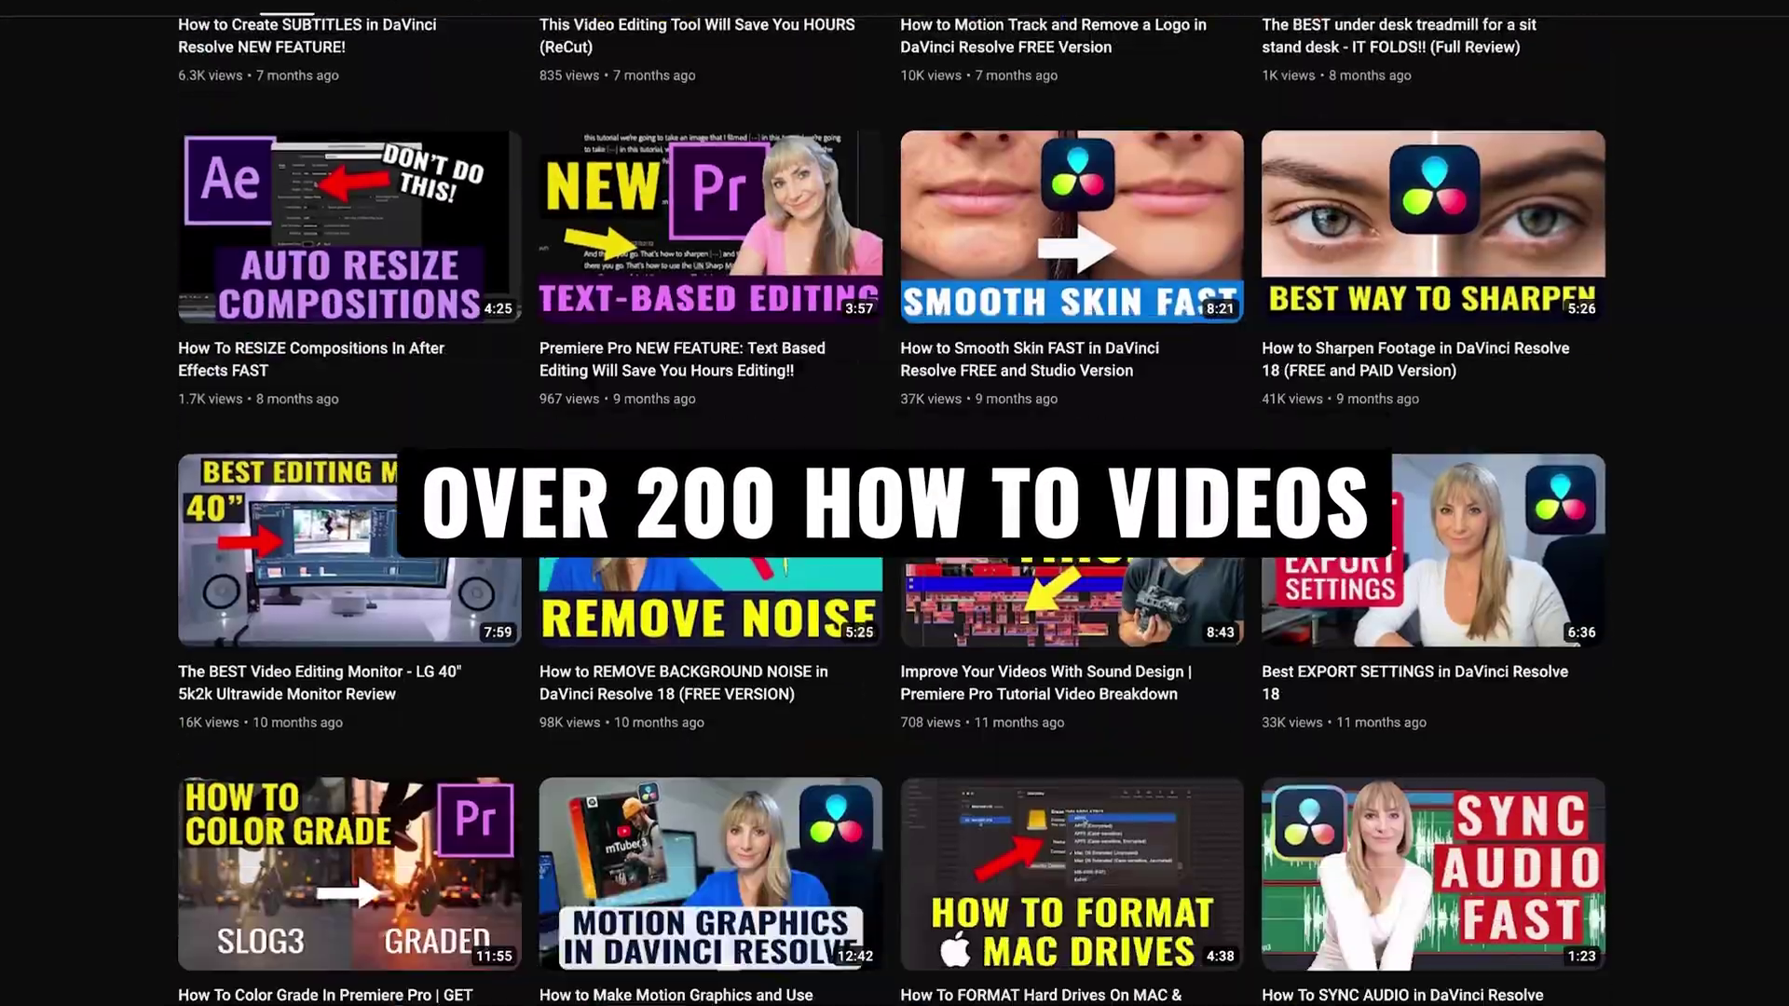